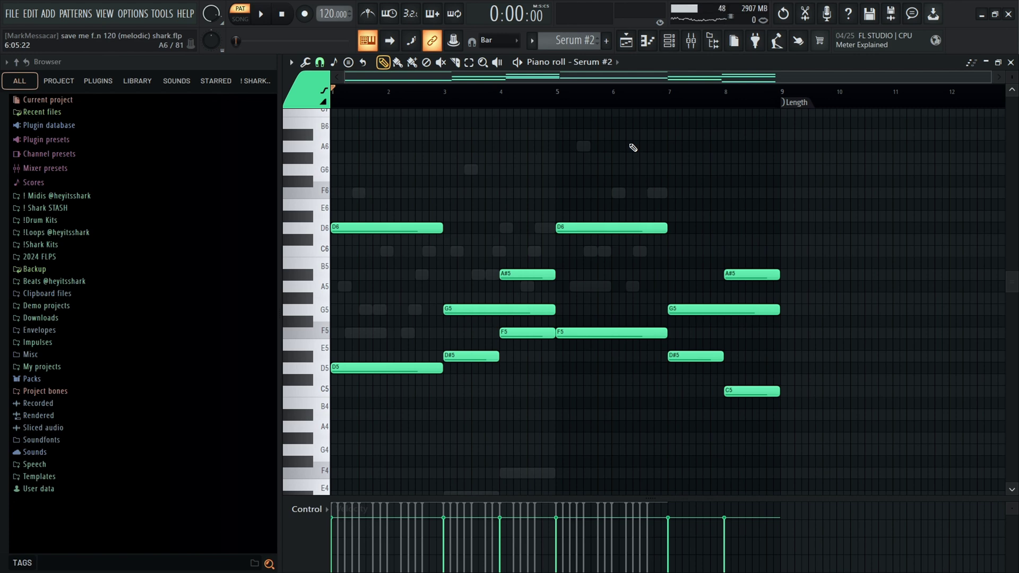
Open the Serum #2 pattern and inspect the ZENOLOGY channel's instrument and its preset browser
click(627, 42)
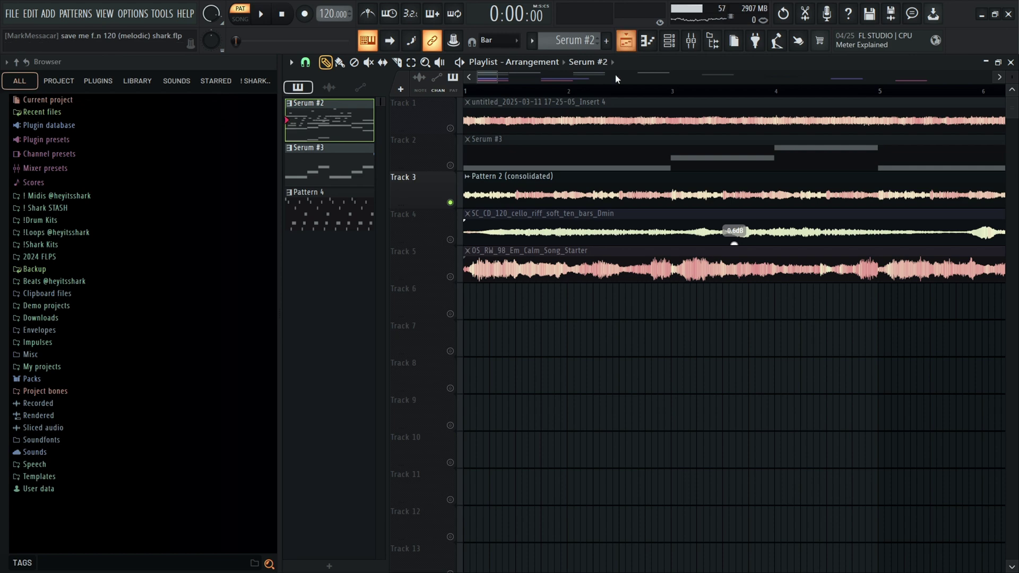
double_click(348, 126)
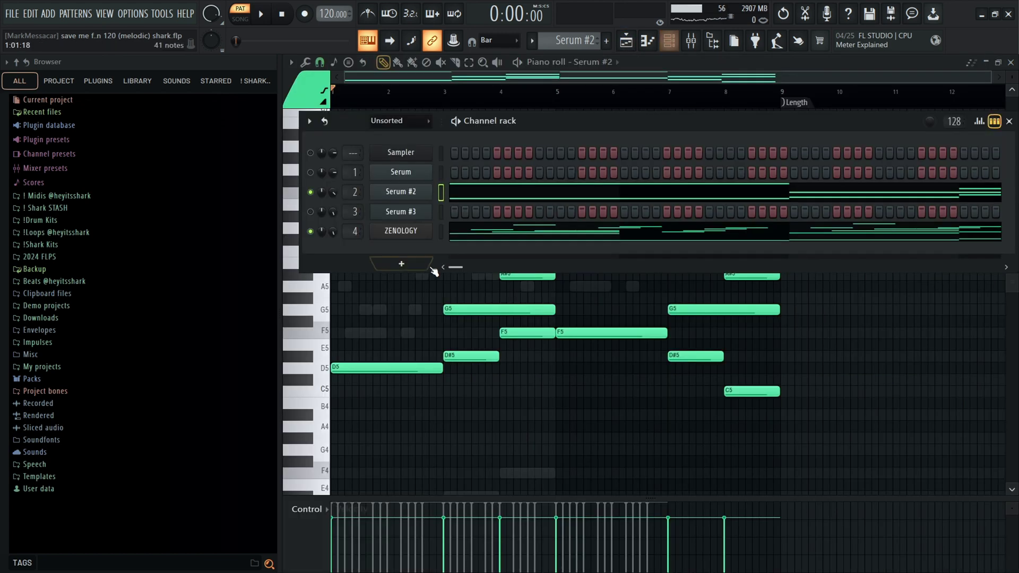
click(406, 232)
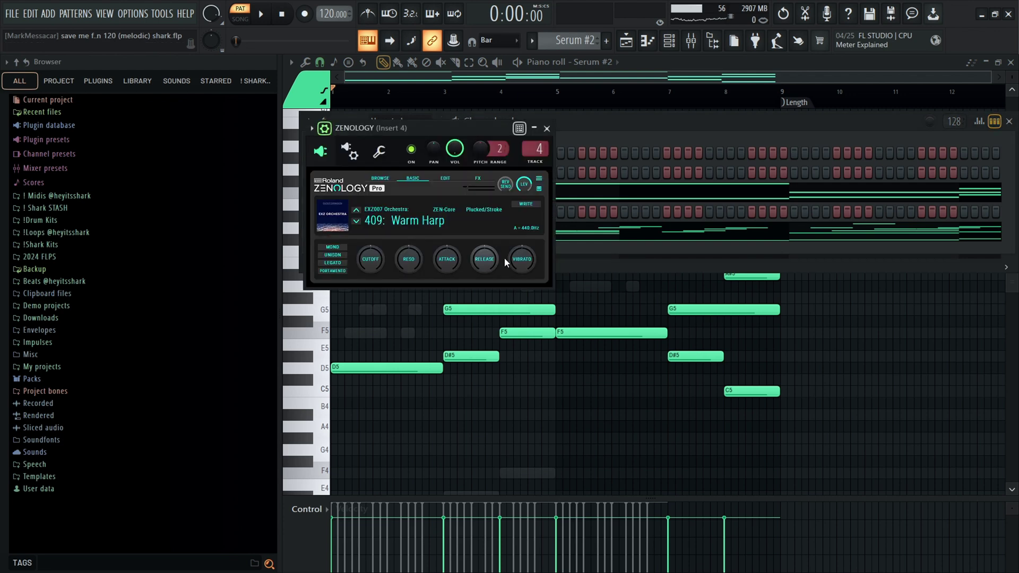
click(424, 222)
click(872, 133)
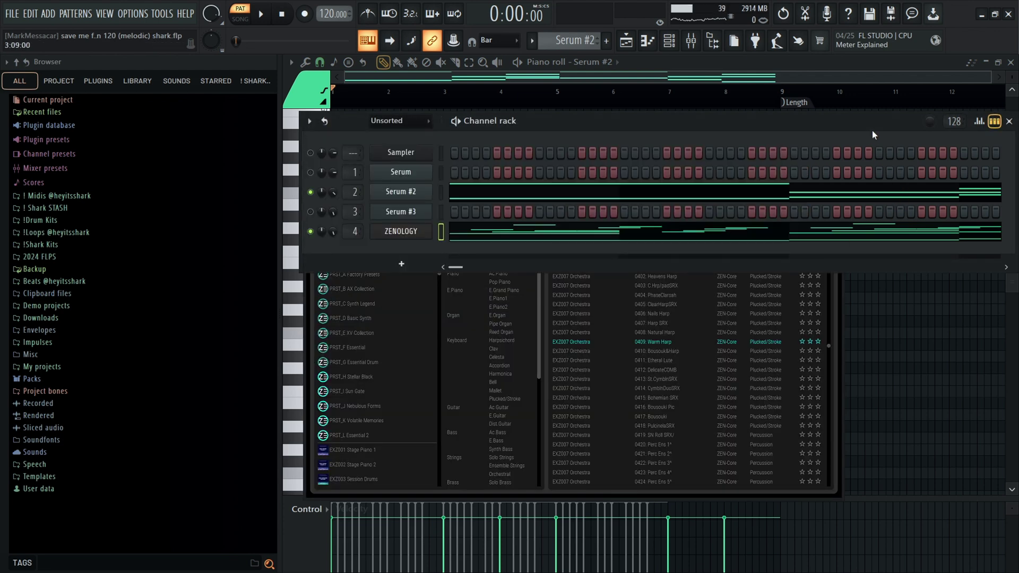
Open the Serum #2 channel's instrument and check which preset bank its current preset comes from
click(416, 194)
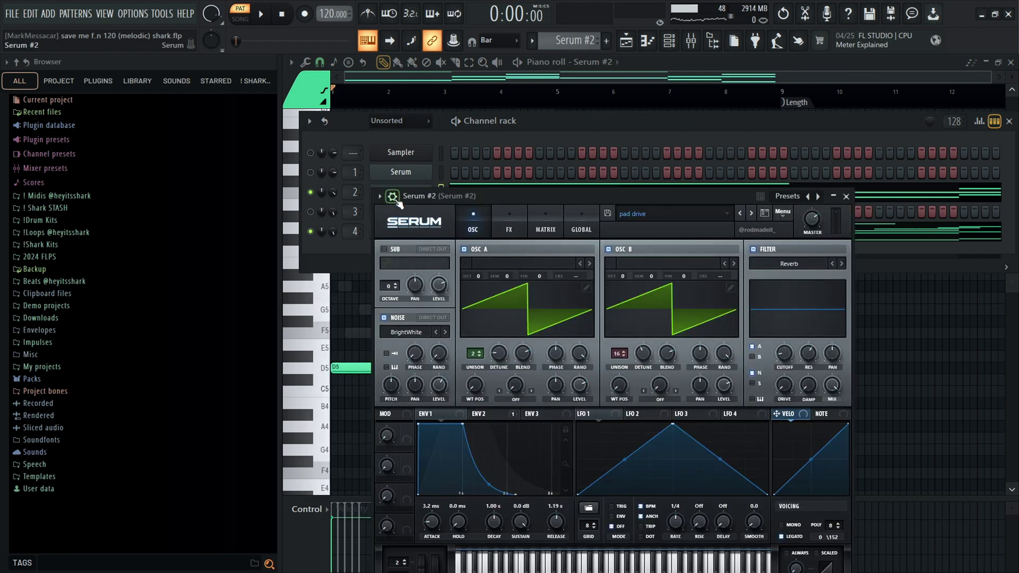
click(668, 214)
mouse_move(842, 276)
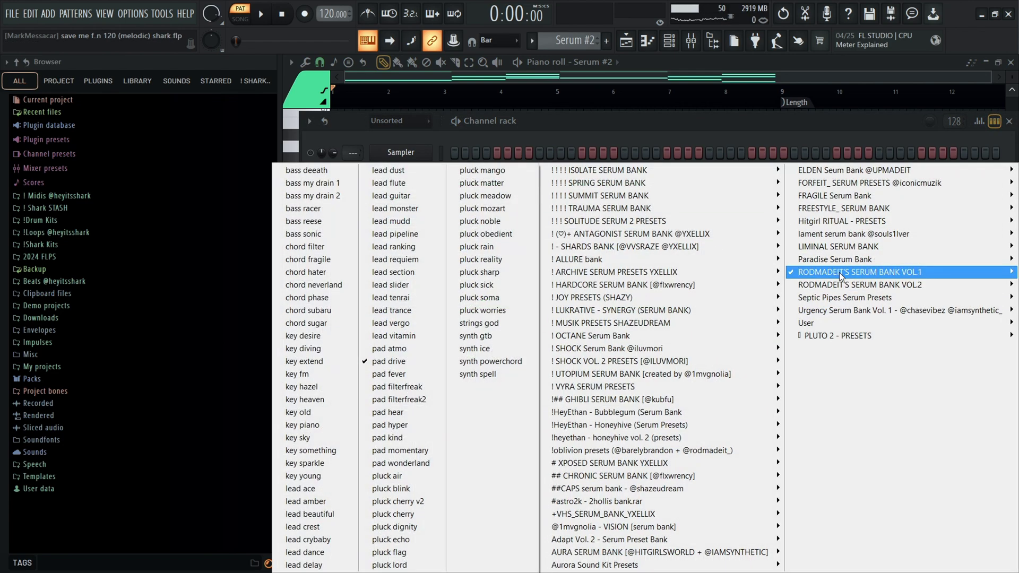
click(661, 120)
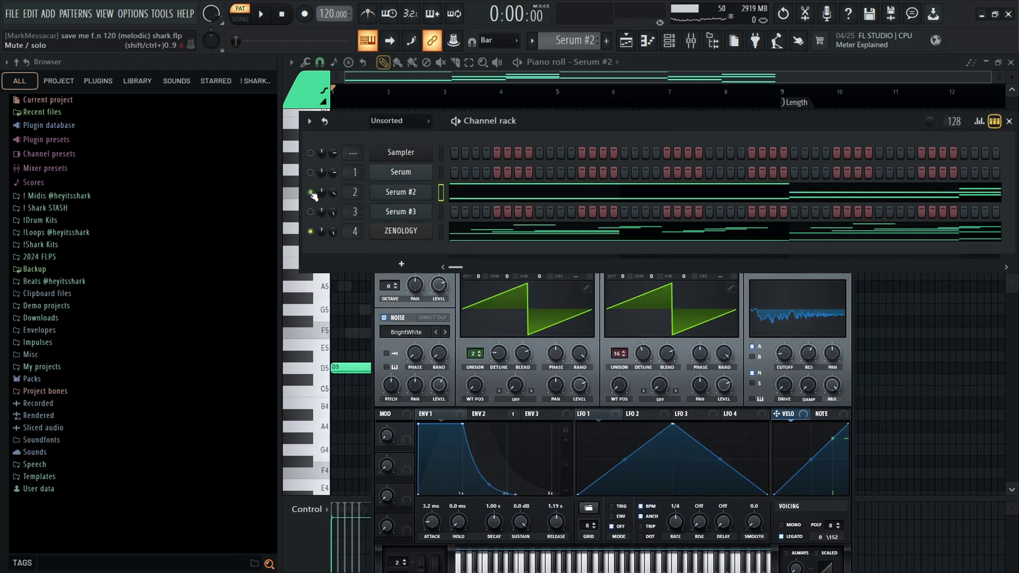
Open the ZENOLOGY channel's notes in the piano roll and examine the opening bars of the melody
click(505, 232)
scroll(504, 234, down, 2)
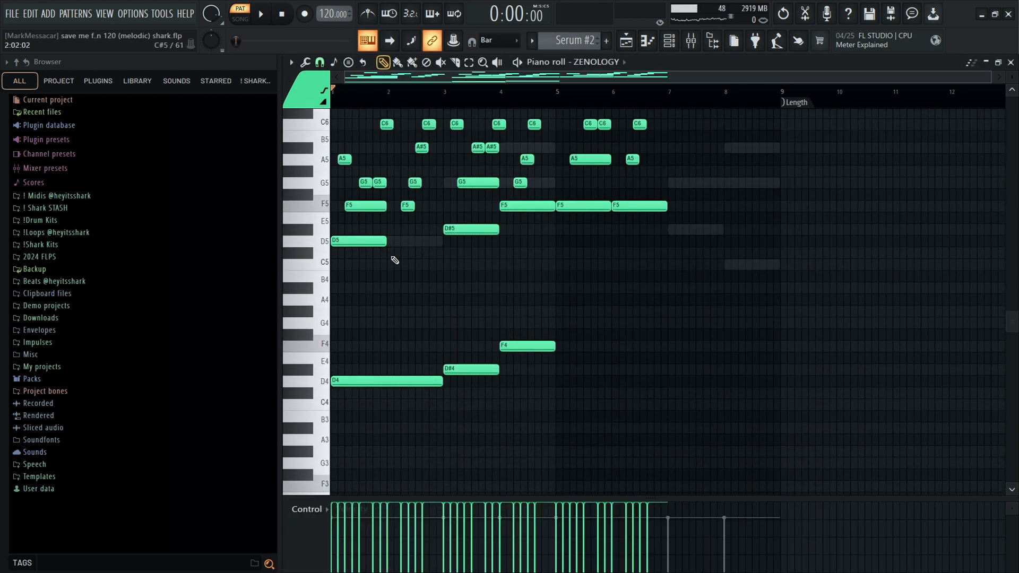
scroll(321, 258, up, 2)
scroll(320, 257, up, 1)
scroll(321, 257, up, 2)
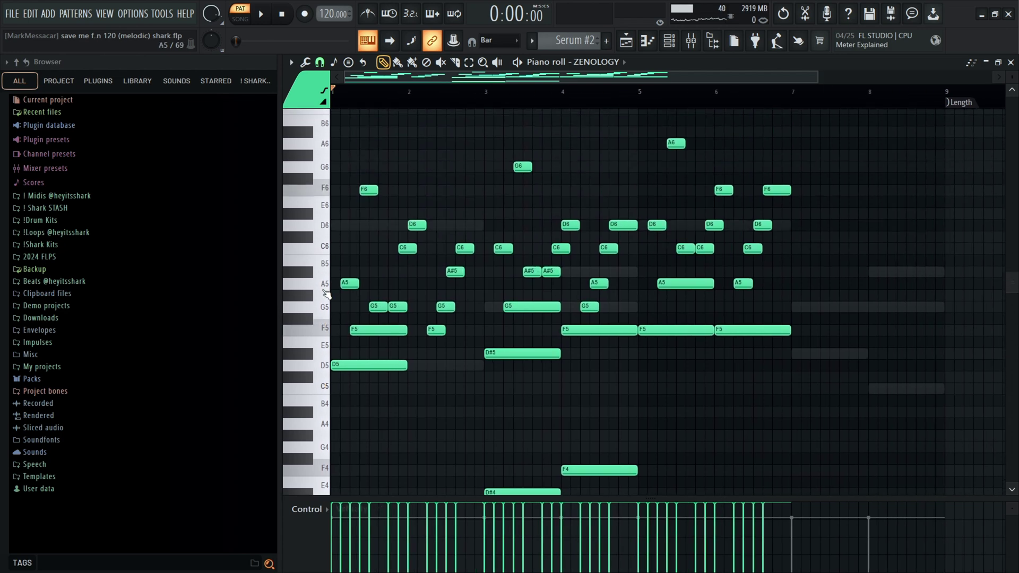
scroll(523, 395, up, 2)
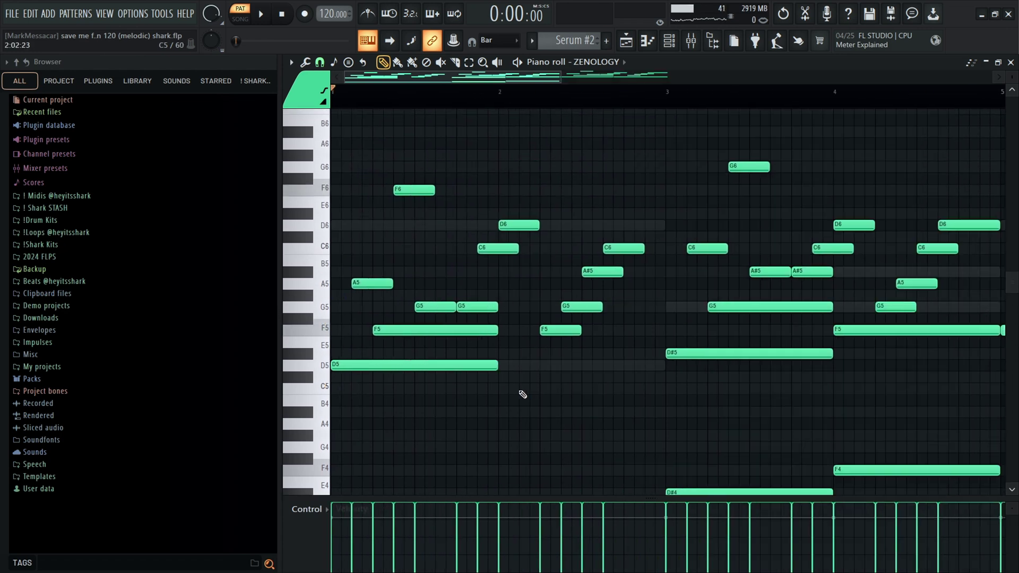
Highlight the D#5 note and the melody notes above it in bar 3, clear the selection, and examine the low notes in octave 4
drag(639, 332, 571, 215)
scroll(688, 303, down, 2)
drag(582, 377, 583, 344)
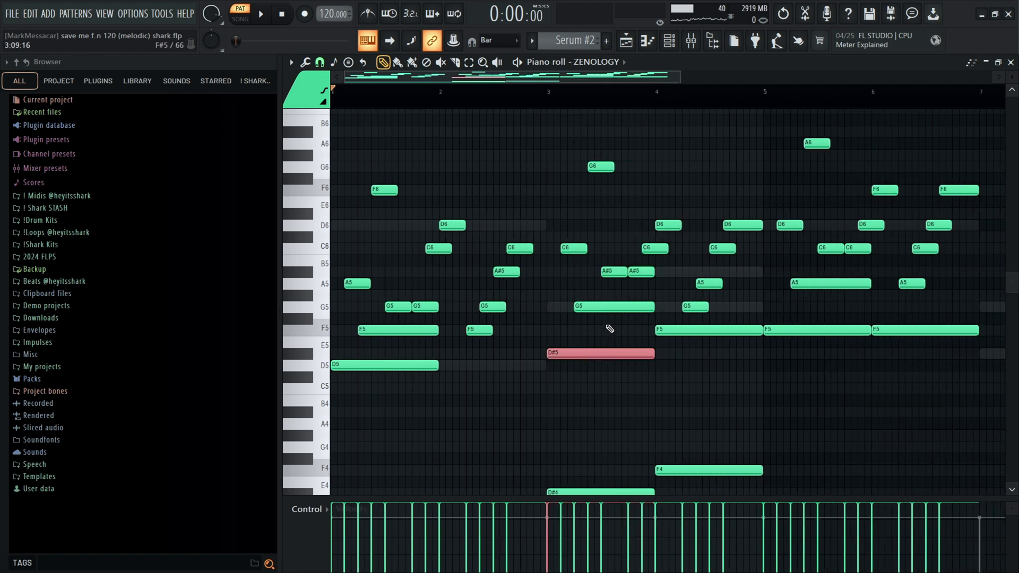
drag(650, 321, 565, 190)
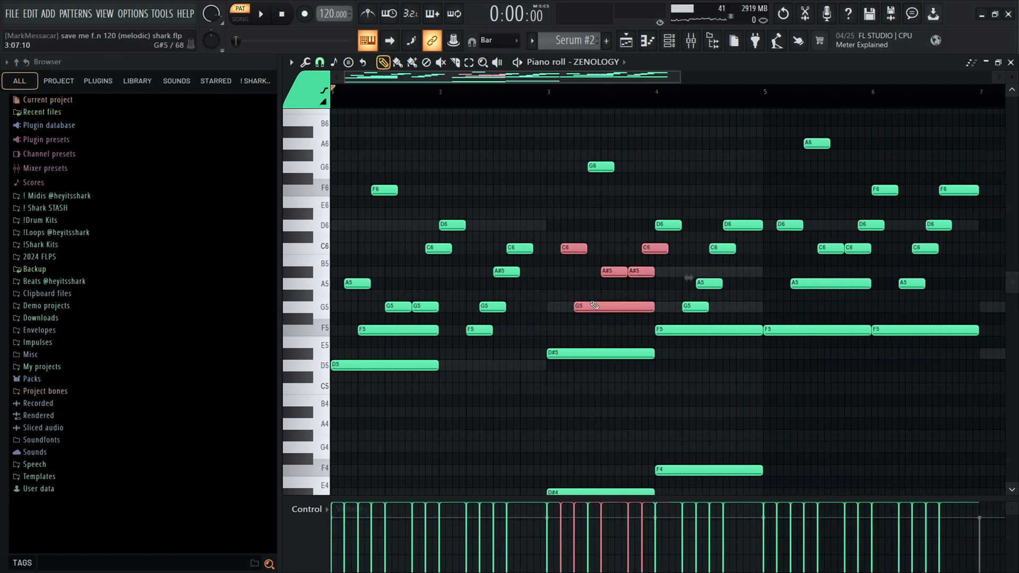
scroll(594, 305, down, 2)
drag(660, 323, 584, 142)
scroll(642, 202, down, 2)
click(694, 269)
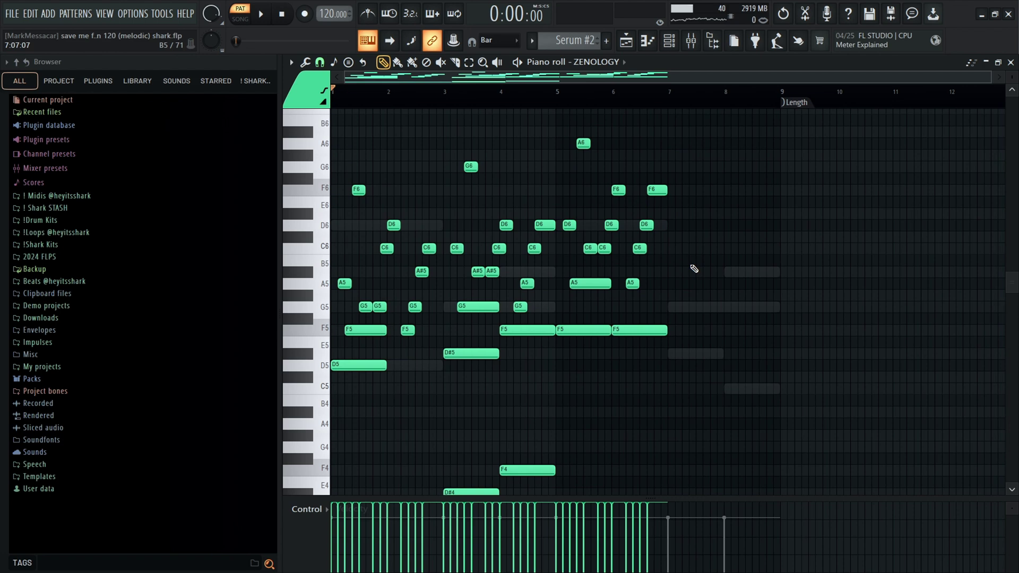
scroll(475, 300, down, 4)
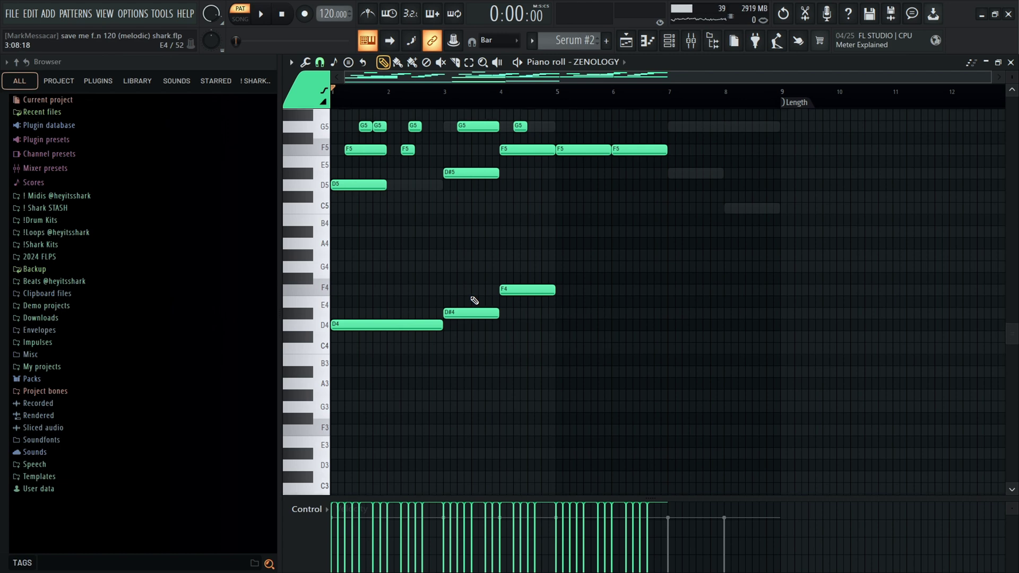
scroll(651, 145, up, 1)
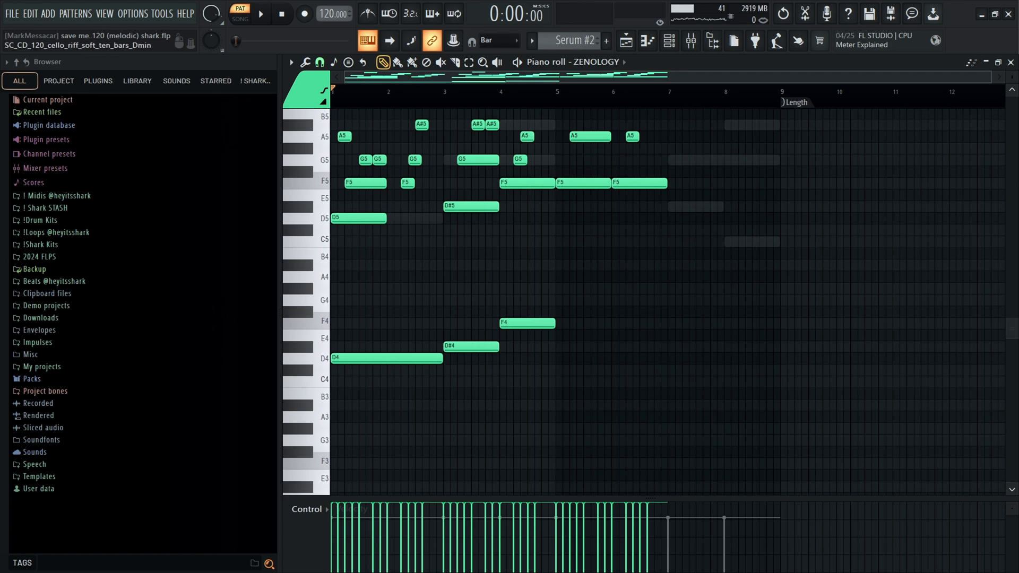
Switch the piano roll to the Serum #2 channel and examine its chord notes across all eight bars
click(669, 41)
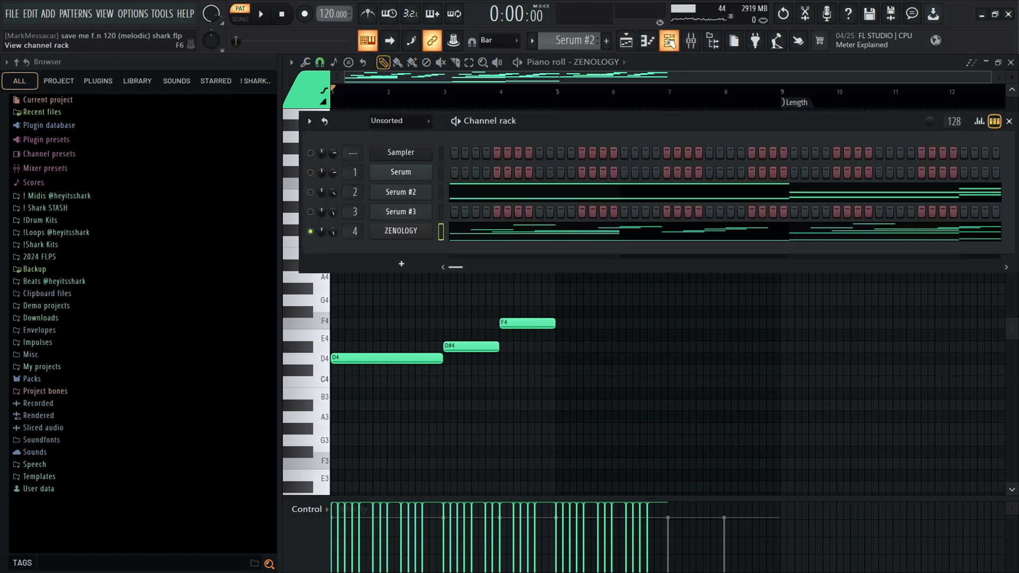
click(670, 41)
key(Escape)
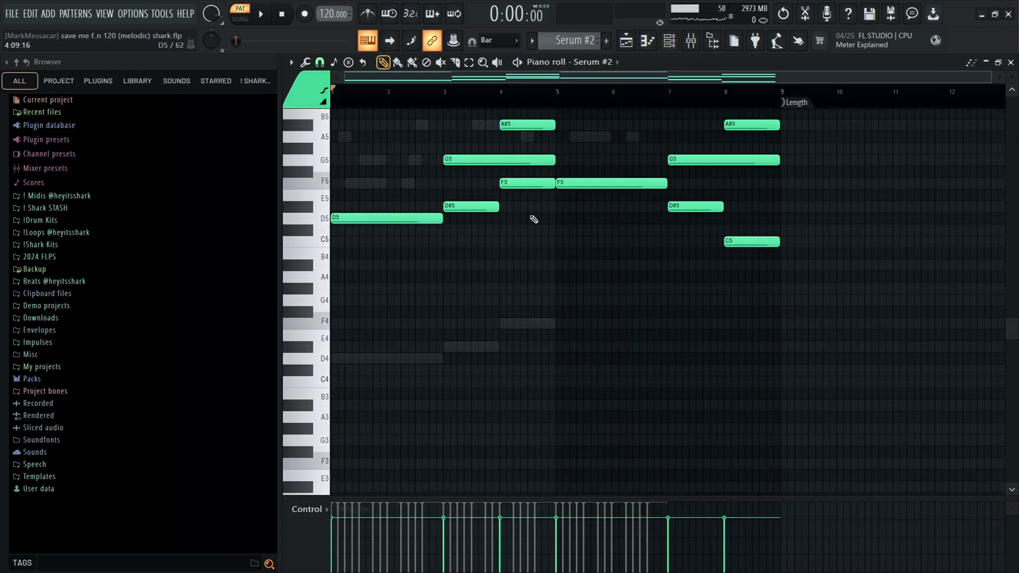
scroll(534, 219, up, 5)
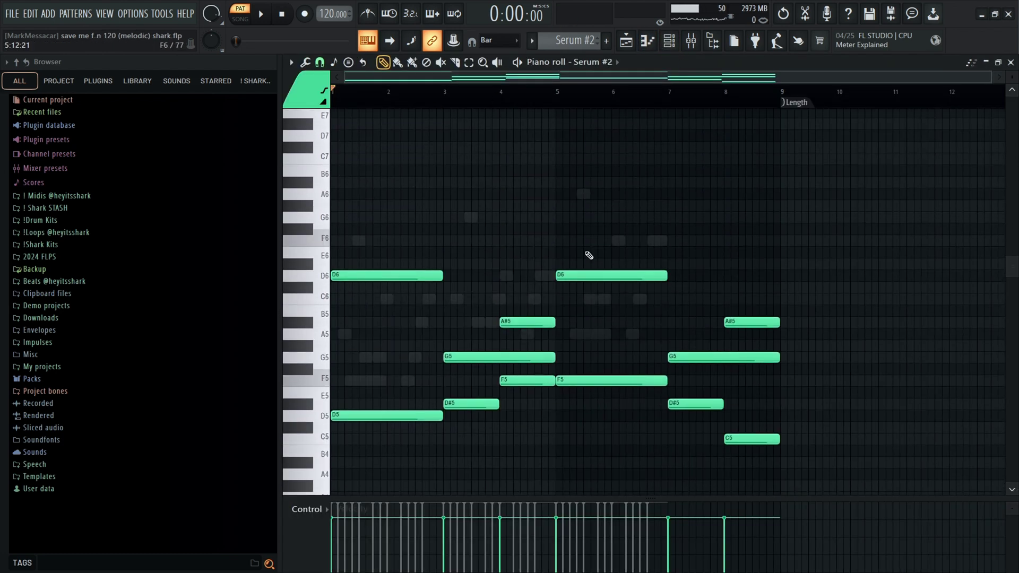
scroll(450, 268, down, 4)
scroll(453, 272, up, 2)
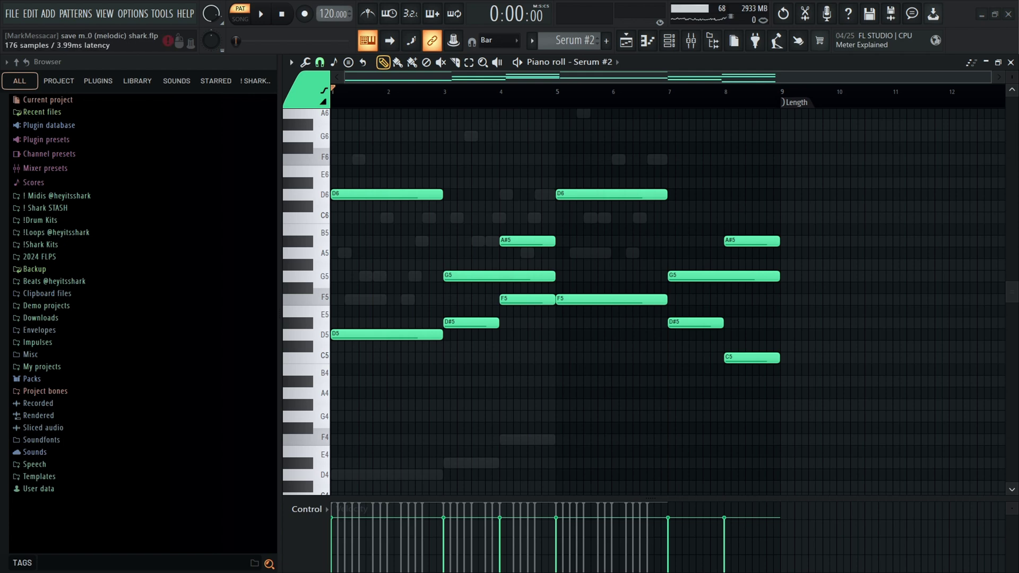
Open the ZENOLOGY channel's notes again and play the pattern back, stopping before the loop ends
key(Escape)
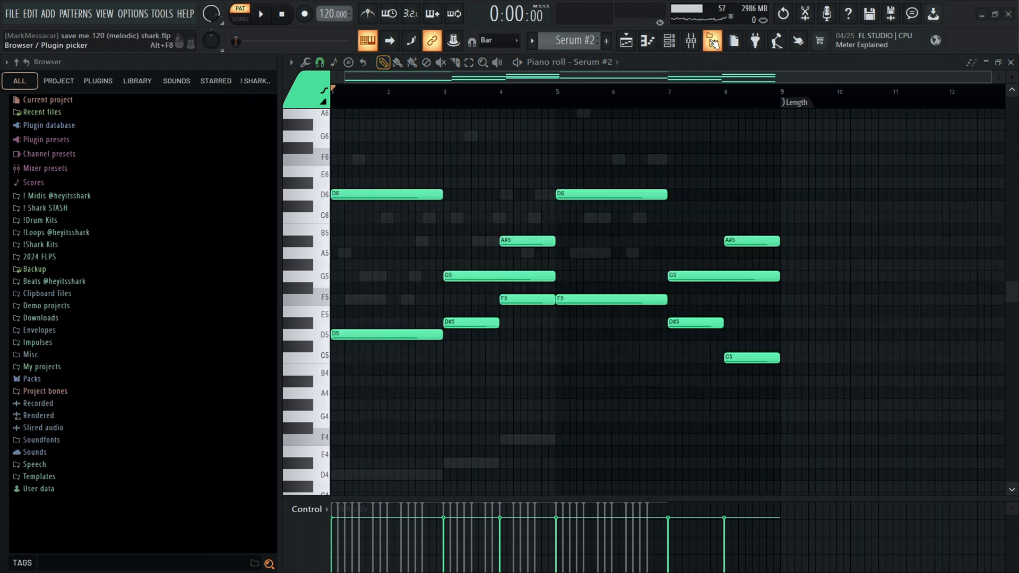
click(670, 41)
click(509, 230)
key(space)
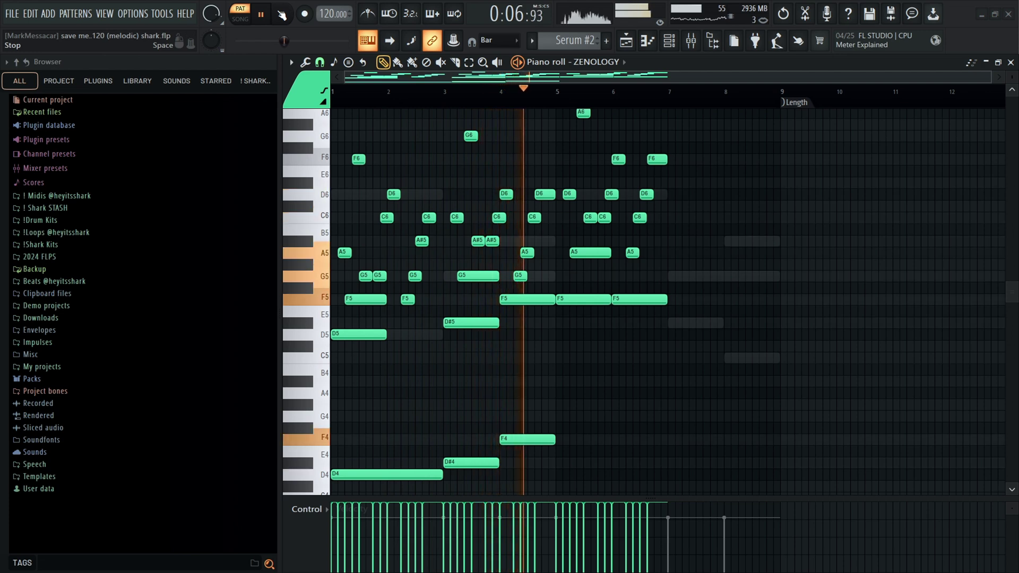
scroll(434, 231, up, 1)
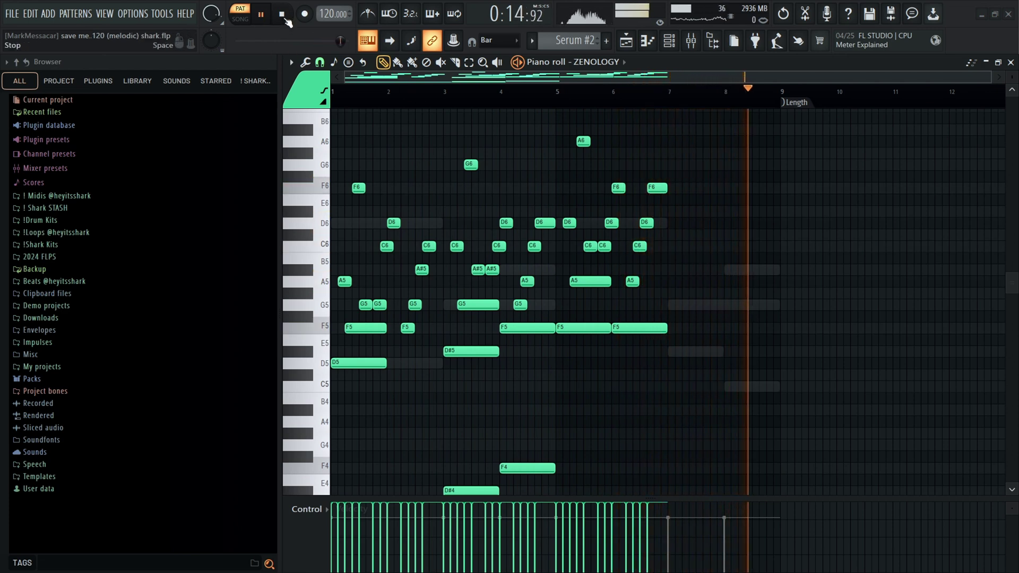
key(space)
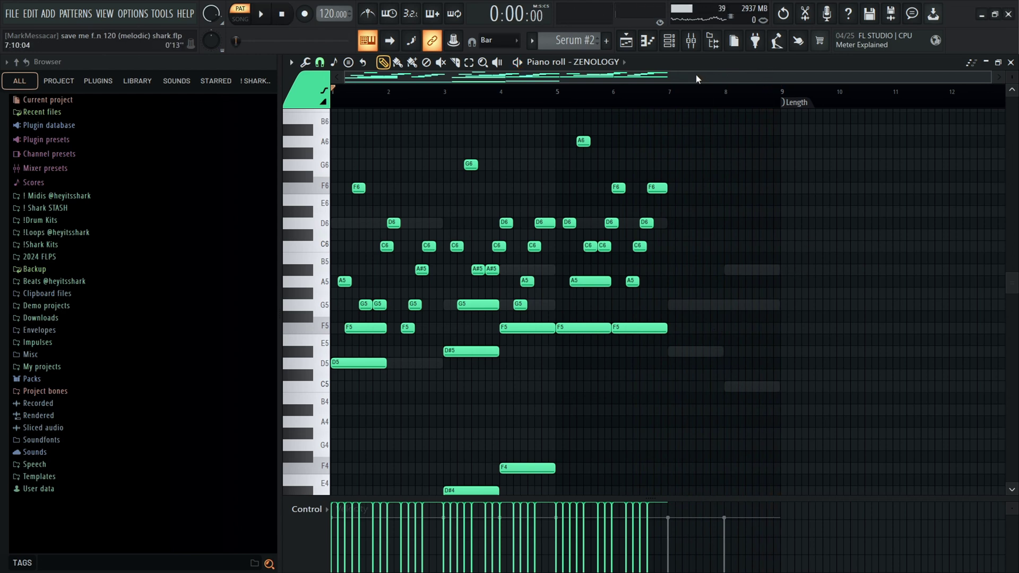
Play the Insert 4 audio clip on Track 1 of the playlist soloed in song mode, and stop playback
click(626, 40)
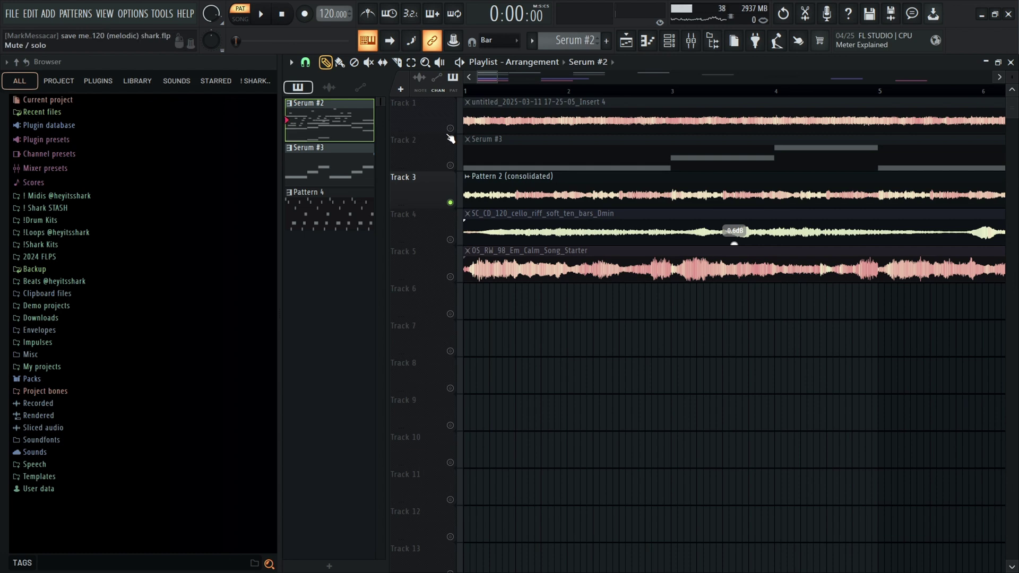
click(497, 121)
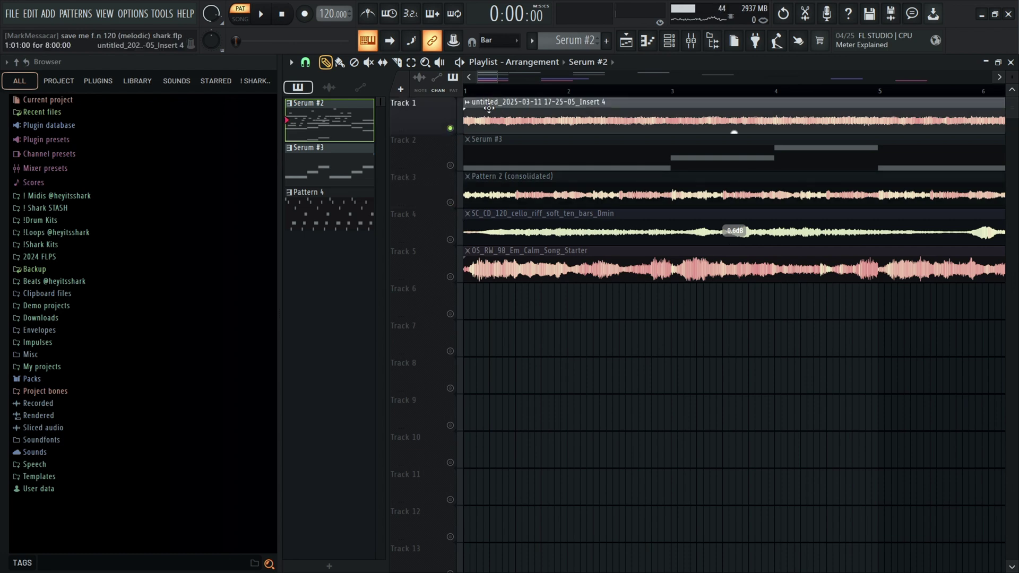
scroll(569, 352, down, 3)
key(space)
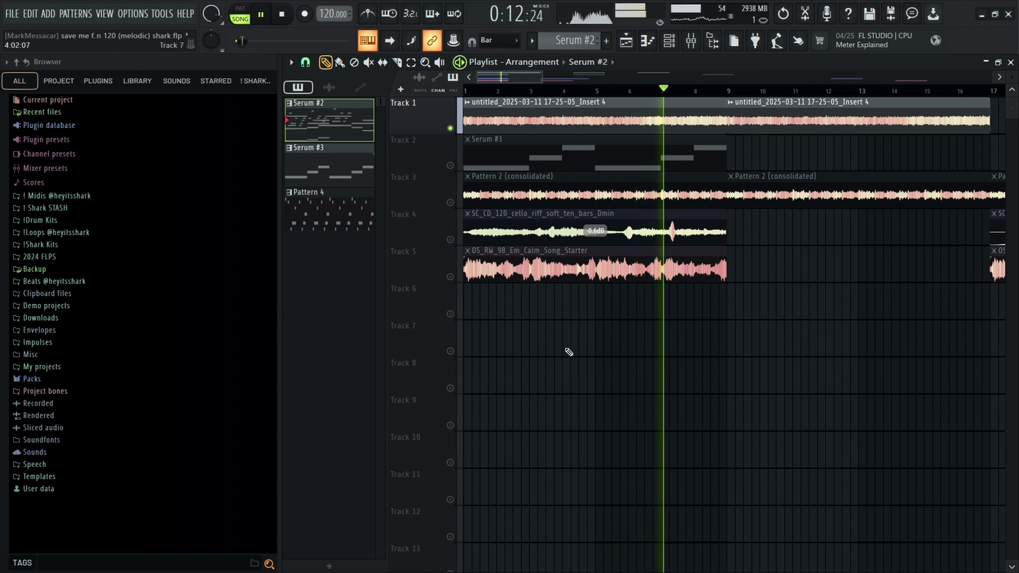
click(282, 13)
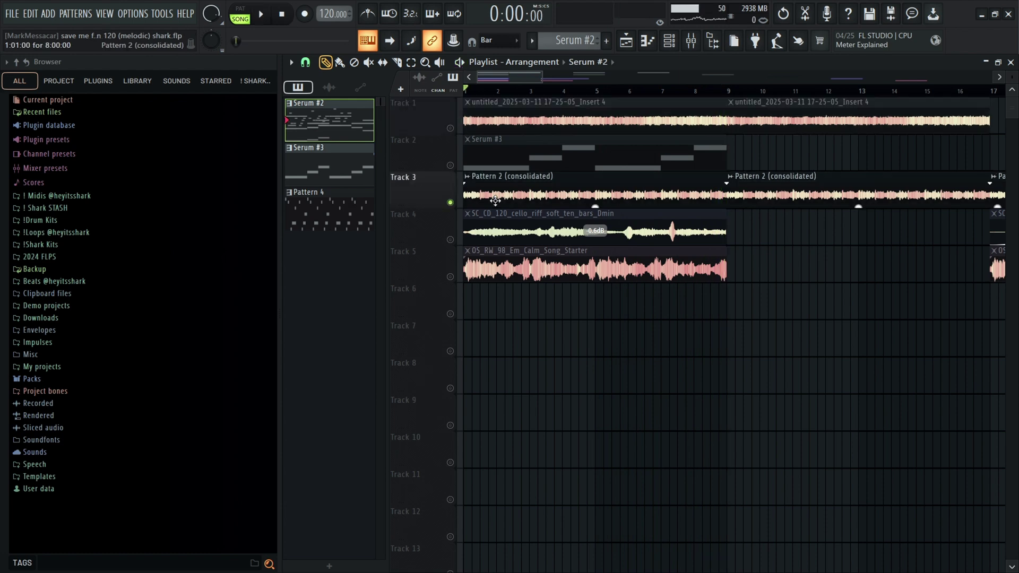
Select the first Pattern 2 (consolidated) clip, switch to Pattern 4, and examine its Serum notes in the piano roll
click(508, 192)
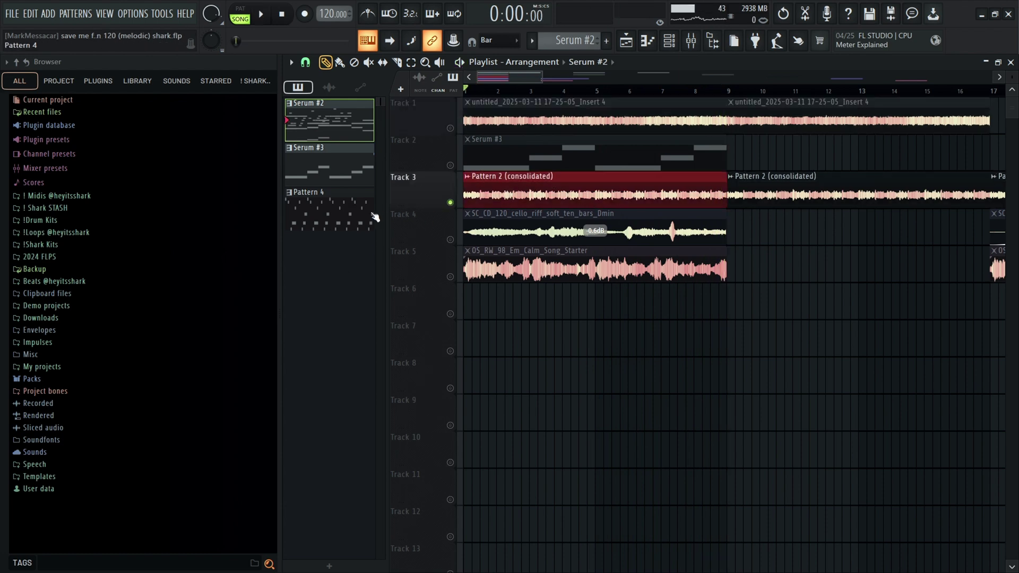
click(321, 225)
click(670, 41)
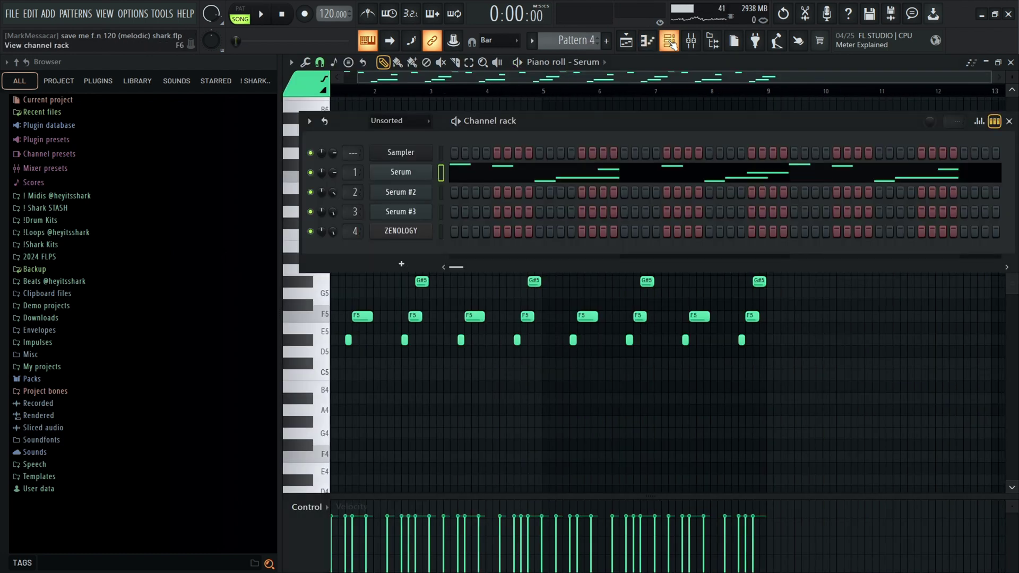
click(401, 172)
click(657, 167)
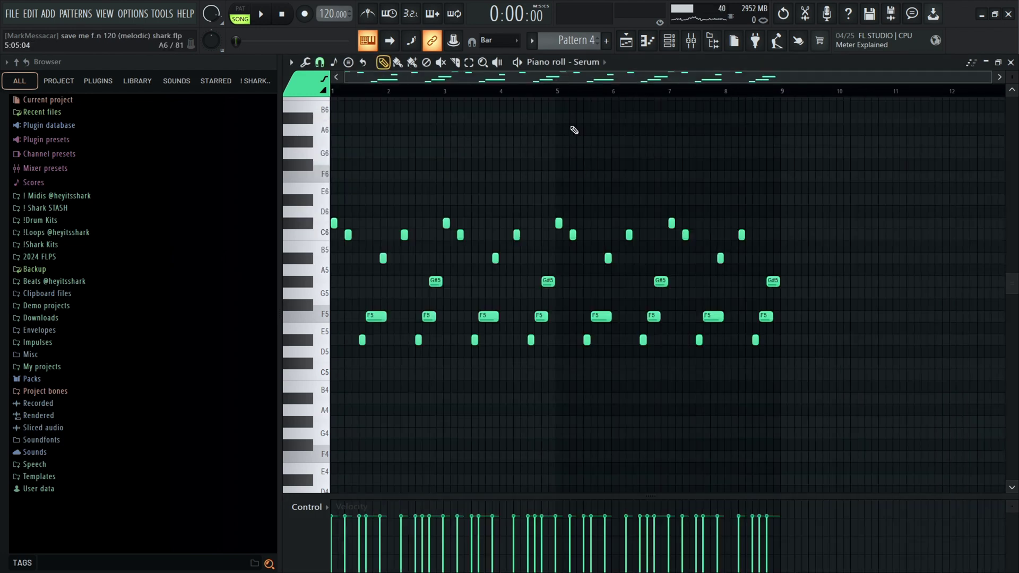
scroll(494, 382, down, 3)
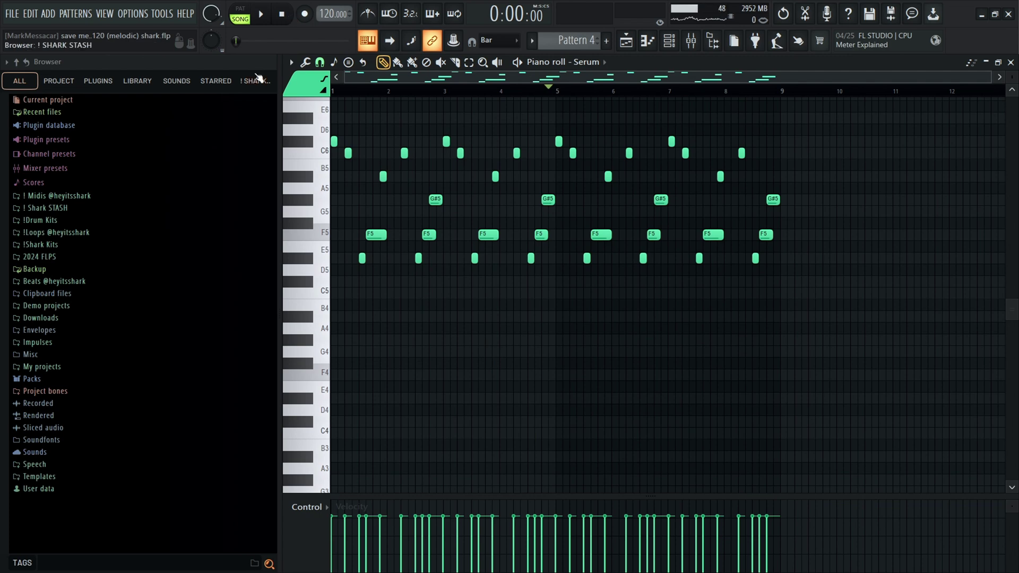
Play Pattern 4 on its own in pattern mode and stop playback
click(240, 14)
click(261, 15)
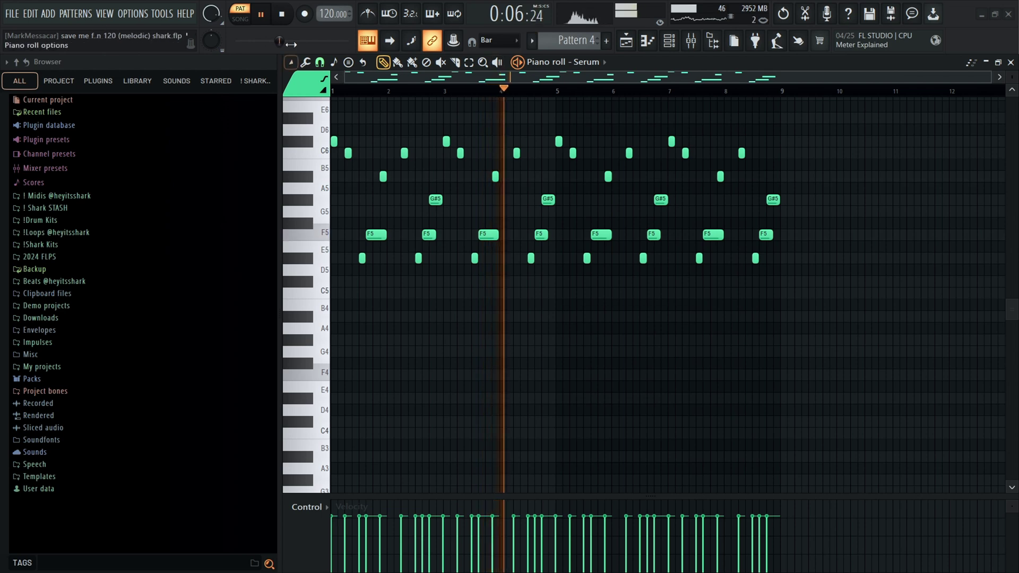
click(285, 14)
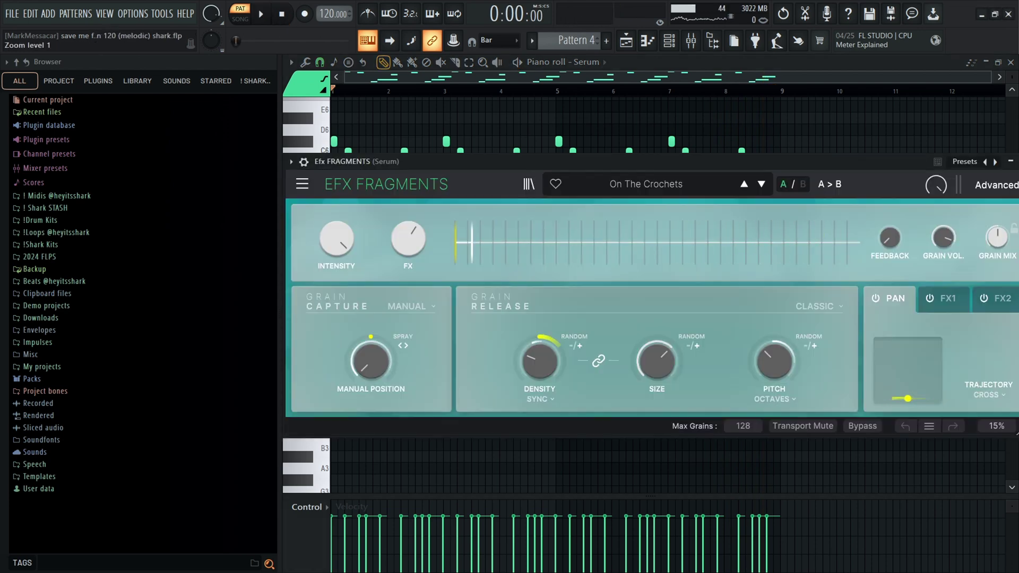
Close the Efx FRAGMENTS effect and inspect the Portal effect's preset on the Serum mixer track
key(Escape)
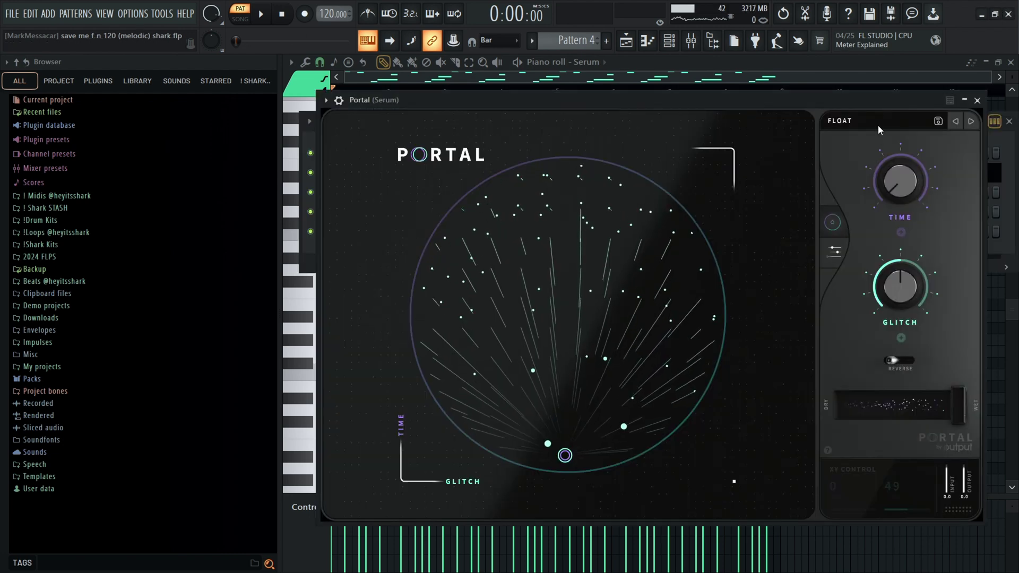
click(878, 127)
click(892, 127)
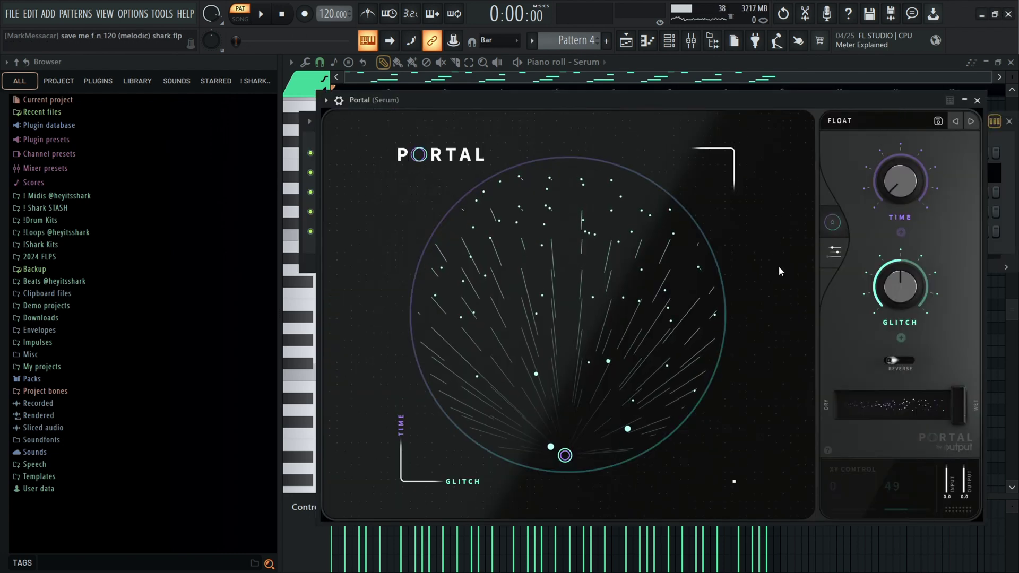
Close the Portal effect, then play the soloed Pattern 2 (consolidated) clip on Track 3 of the playlist and close its clip settings
click(978, 100)
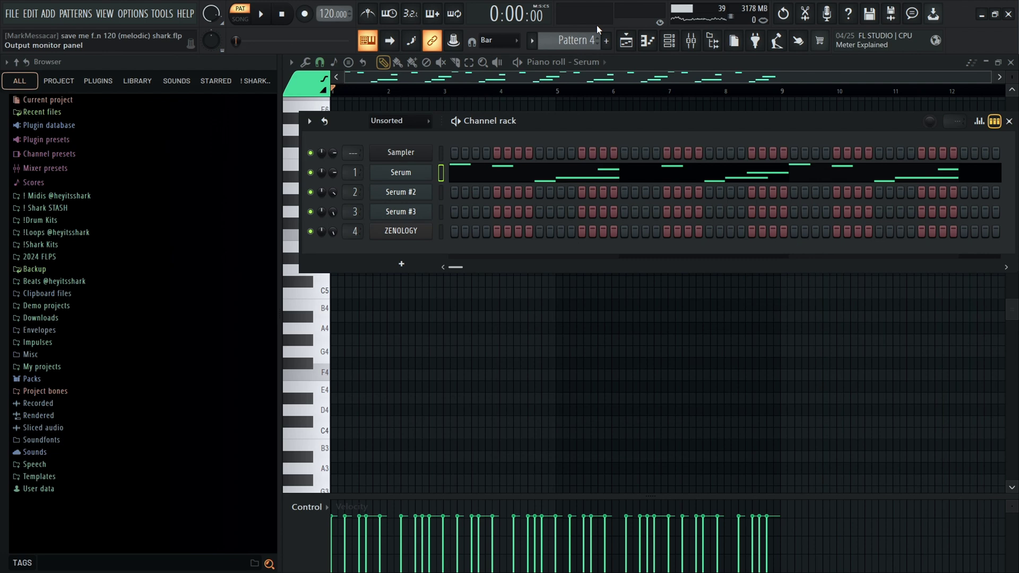
click(626, 40)
click(557, 343)
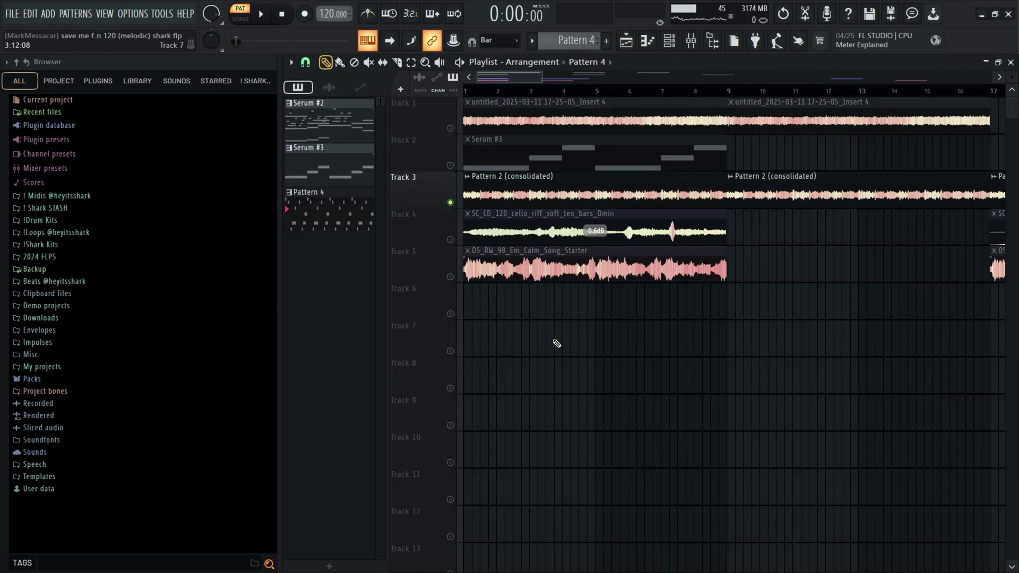
scroll(500, 259, up, 2)
key(space)
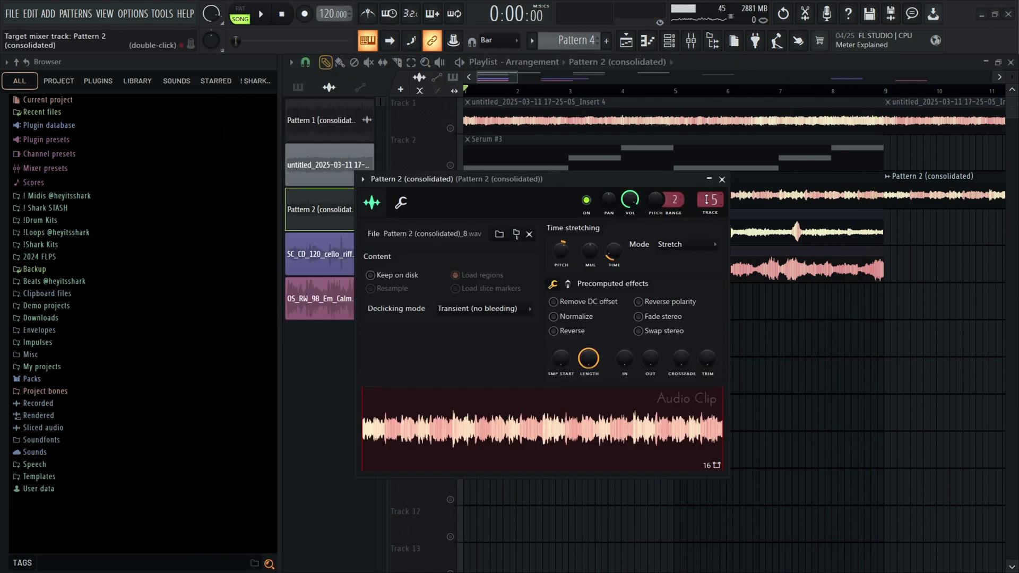
click(722, 179)
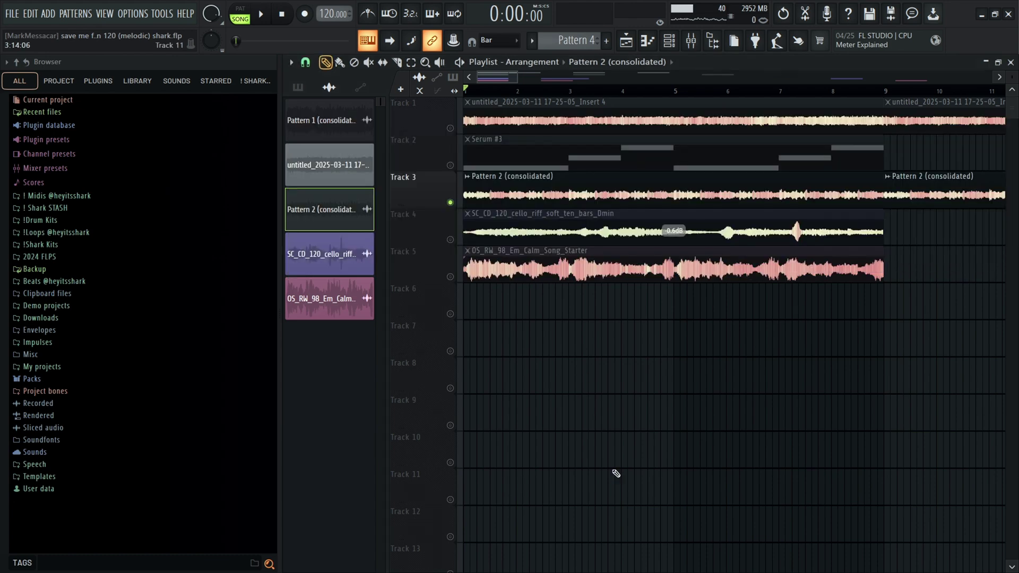
Select the SC_CD_120_cello_riff_soft_ten_bars_Dmin clip on Track 4, play it soloed in song mode, and stop playback
click(297, 86)
click(518, 231)
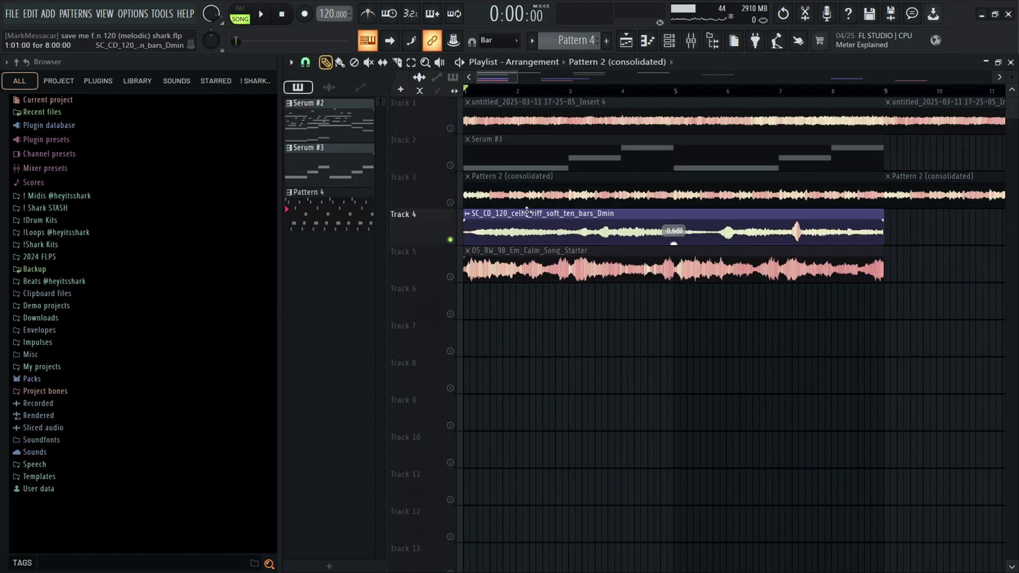
click(557, 220)
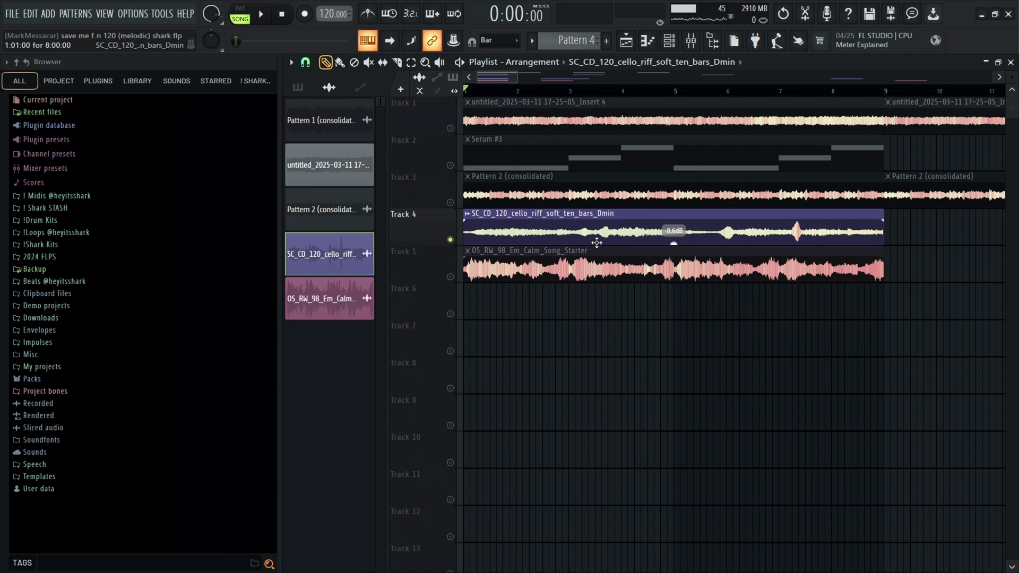
scroll(597, 242, down, 2)
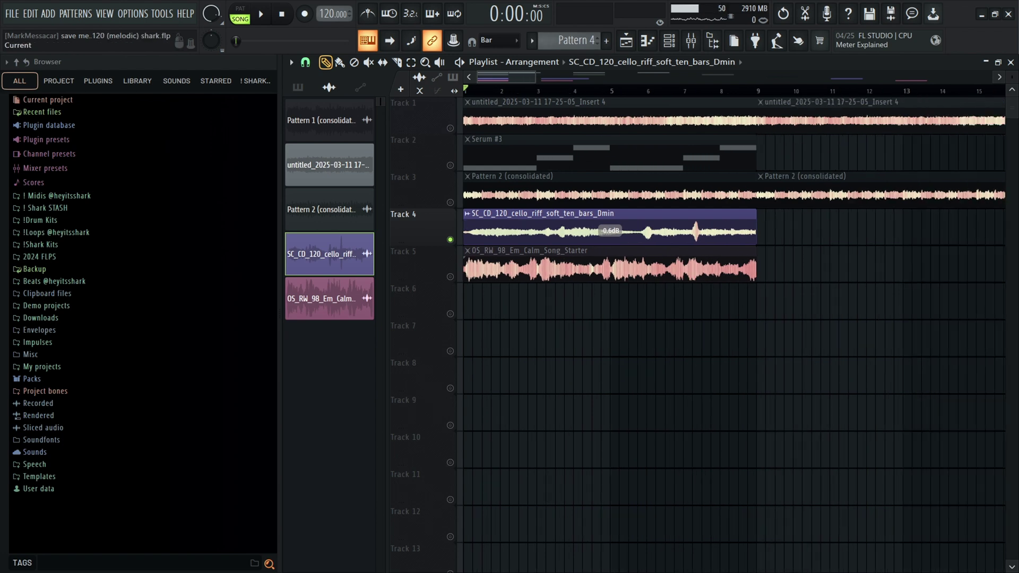
key(space)
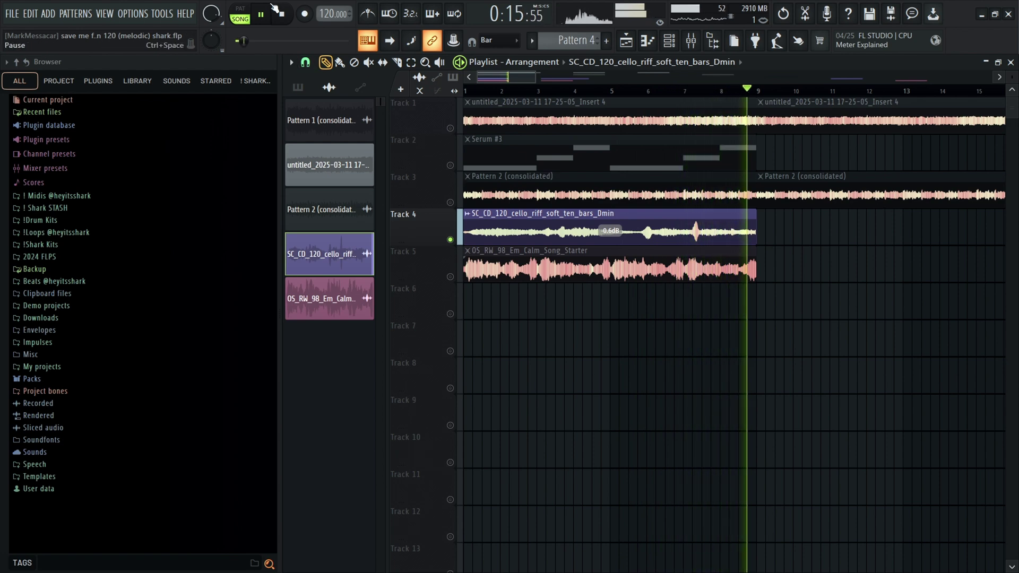
click(284, 17)
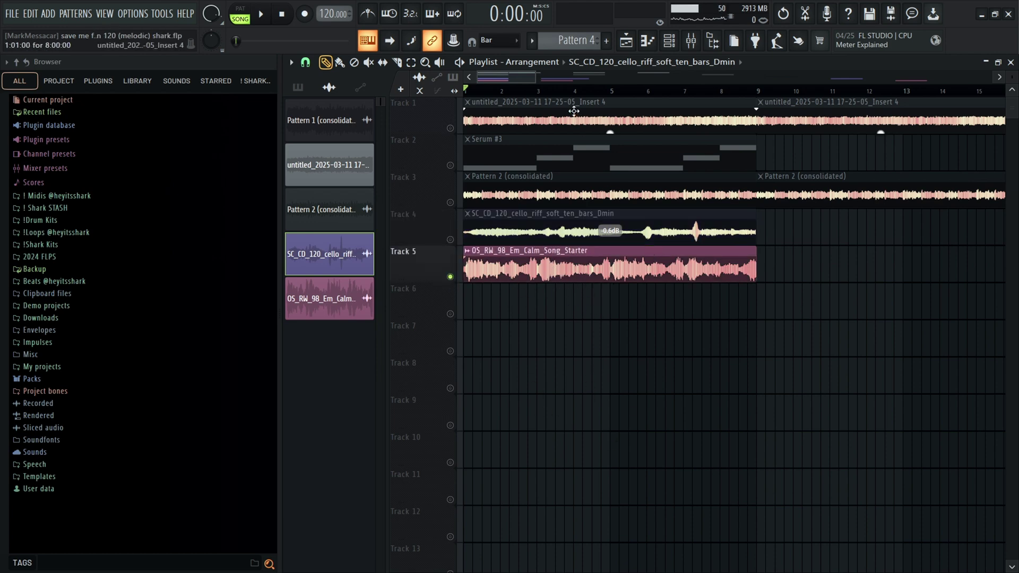
Play the OS_RW_98_Em_Calm_Song_Starter clip on Track 5 soloed in song mode, and stop playback
key(space)
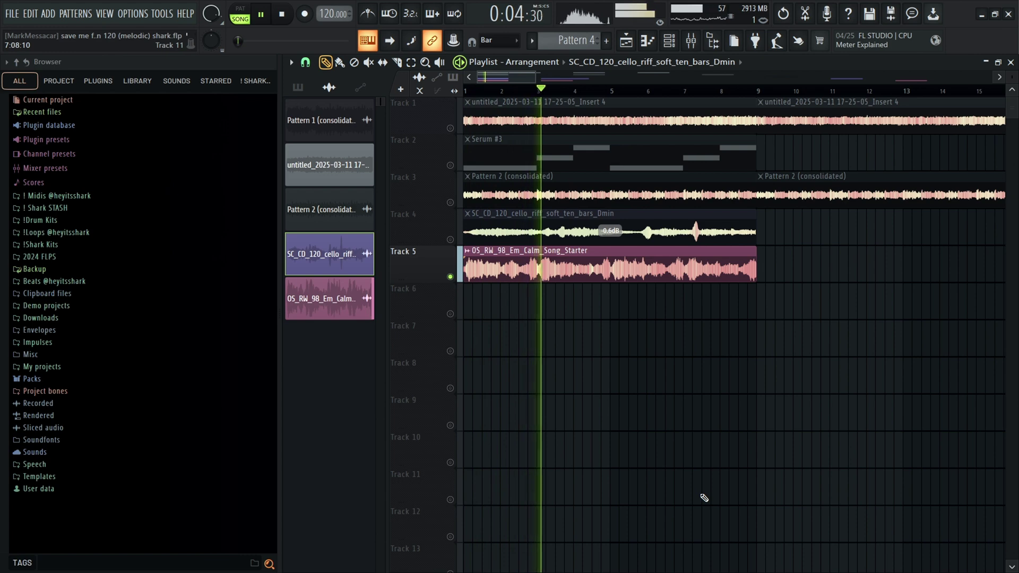
click(282, 15)
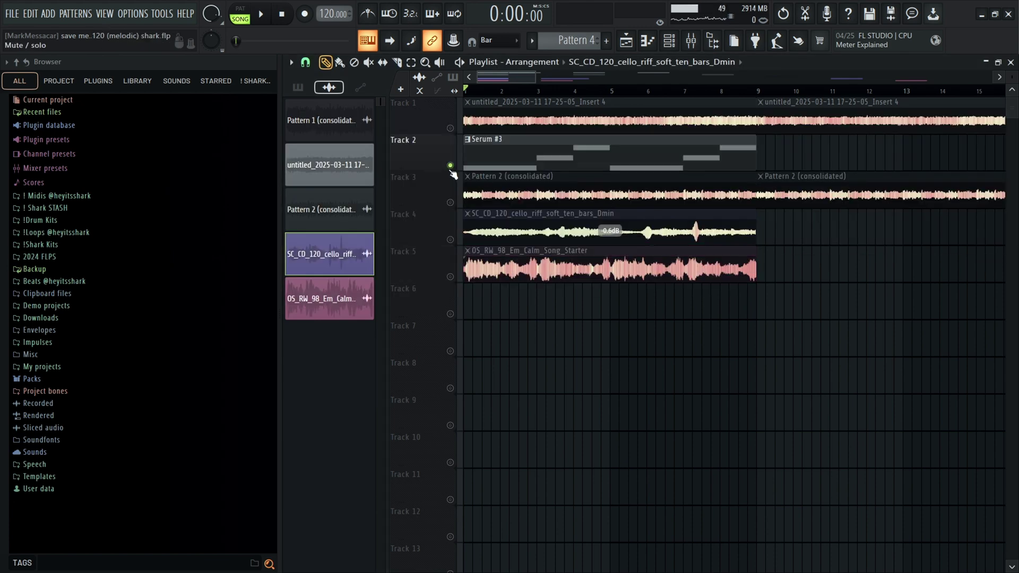
Open the Serum #3 pattern from Track 2, inspect its Serum instrument's preset and bank, and close the instrument and channel rack
double_click(621, 139)
click(661, 47)
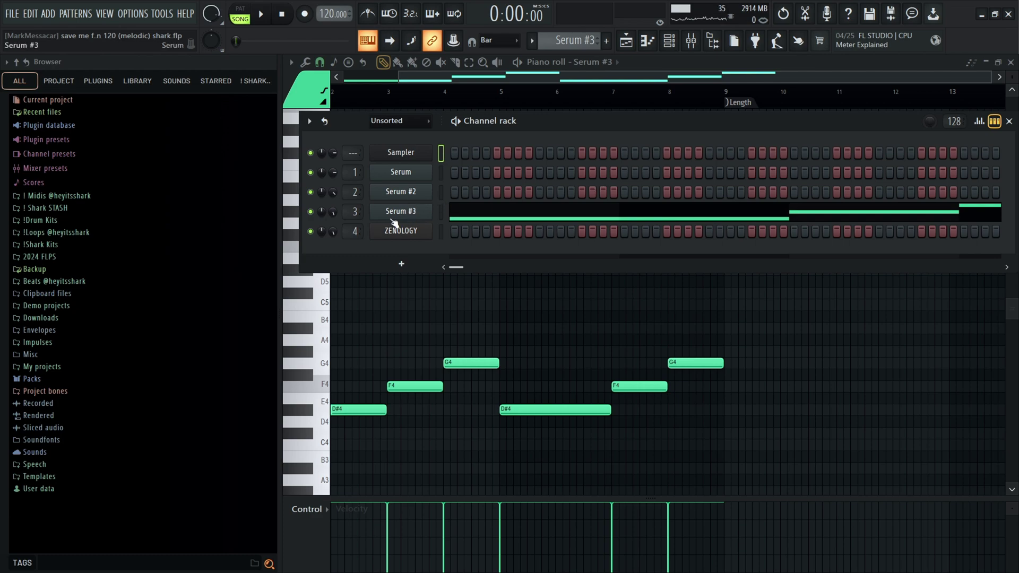
click(411, 215)
click(643, 234)
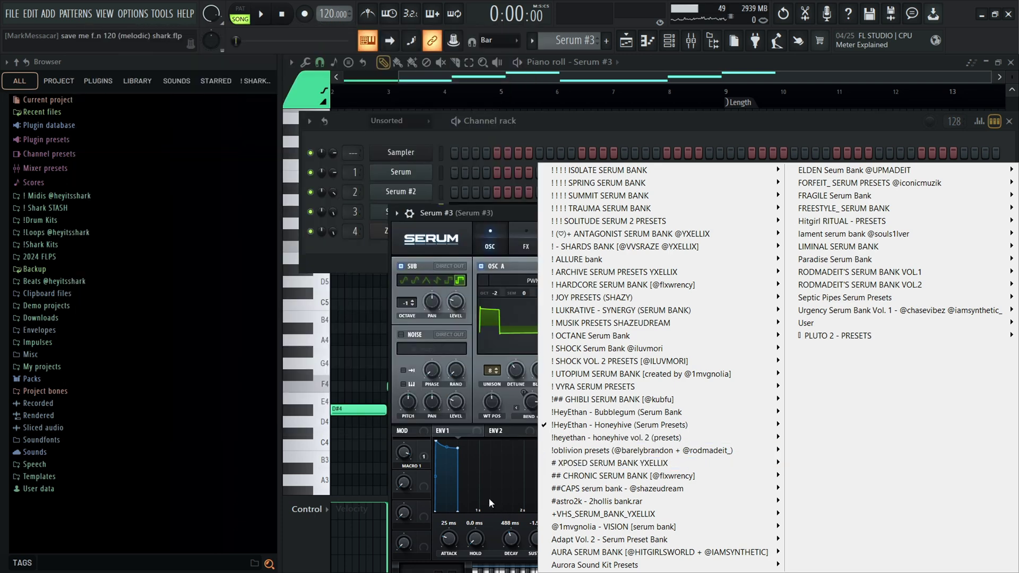
click(490, 502)
click(929, 211)
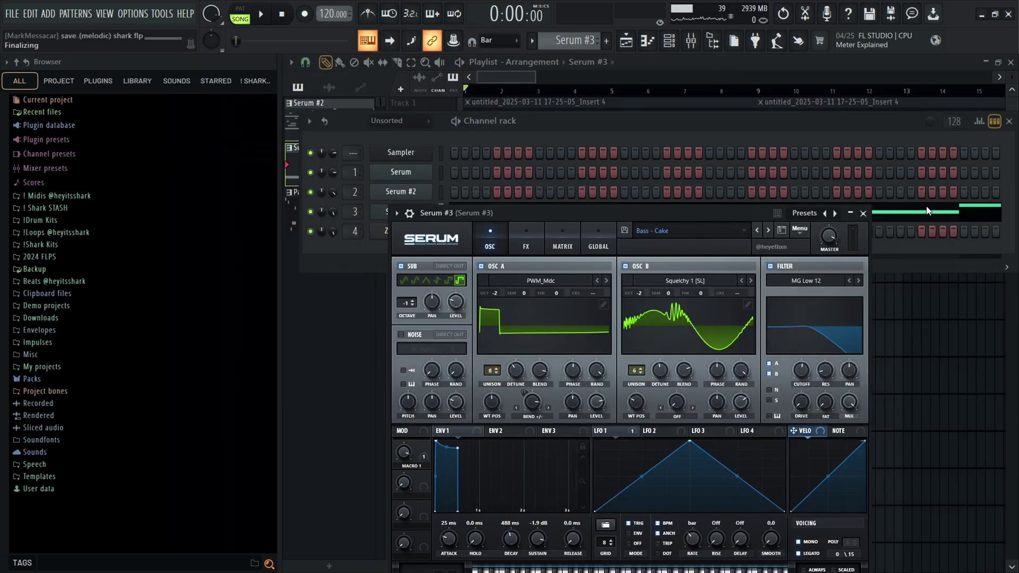
click(929, 211)
Try transposing the Serum #3 notes down two semitones in the piano roll, and move them back up
key(shift+Down)
key(shift+Down)
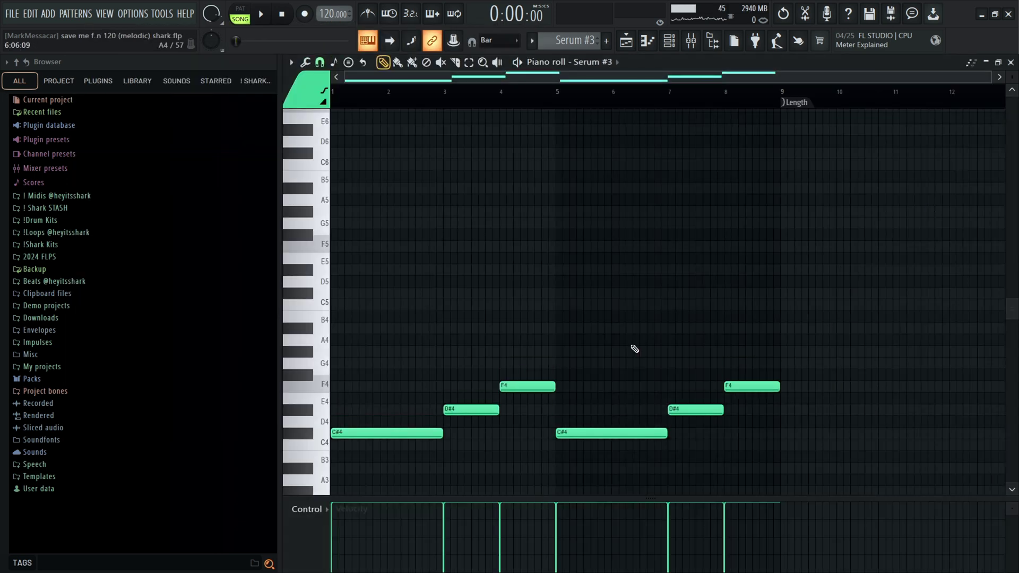
key(shift+Up)
key(shift+Up)
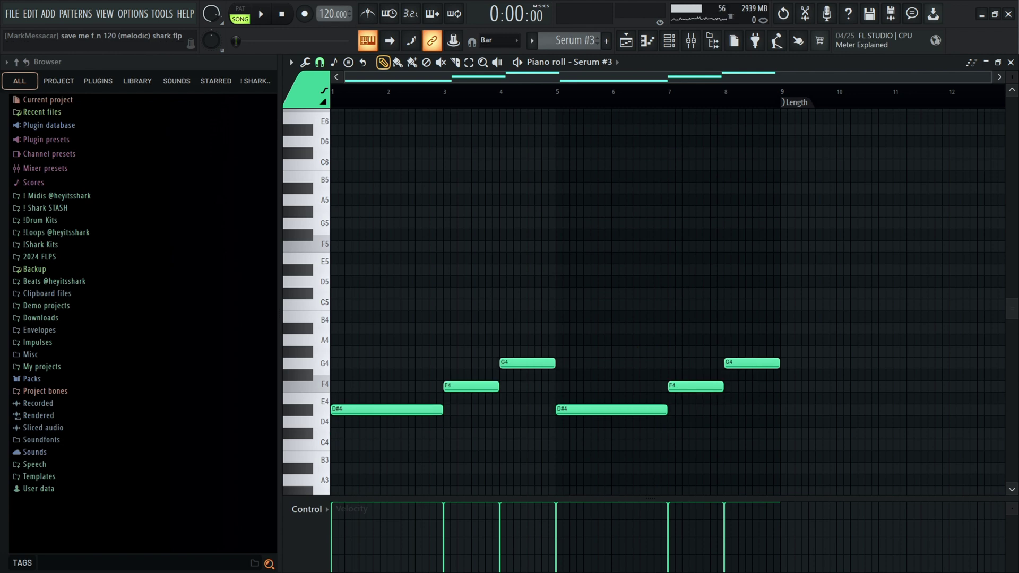
Play the Serum #3 pattern on its own in pattern mode and stop playback
key(space)
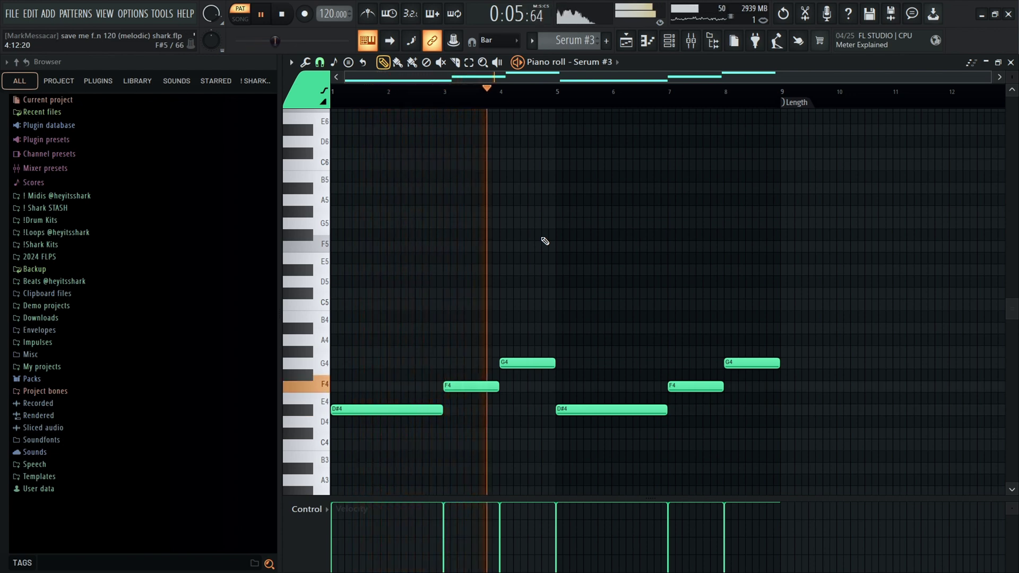
click(283, 16)
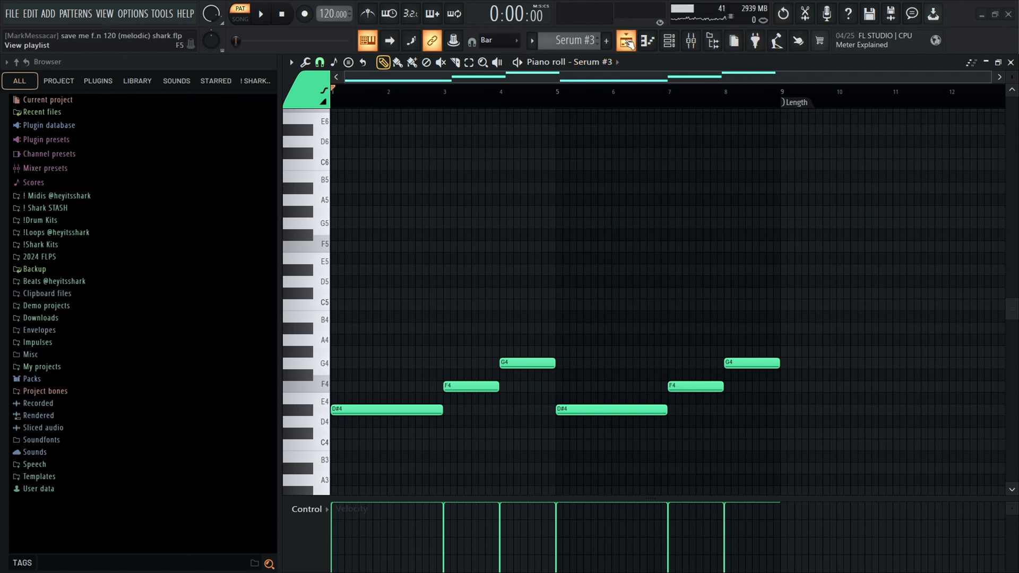
Return to the playlist and unsolo Track 2 so that all tracks are enabled, with the whole arrangement in view
click(627, 42)
right_click(451, 166)
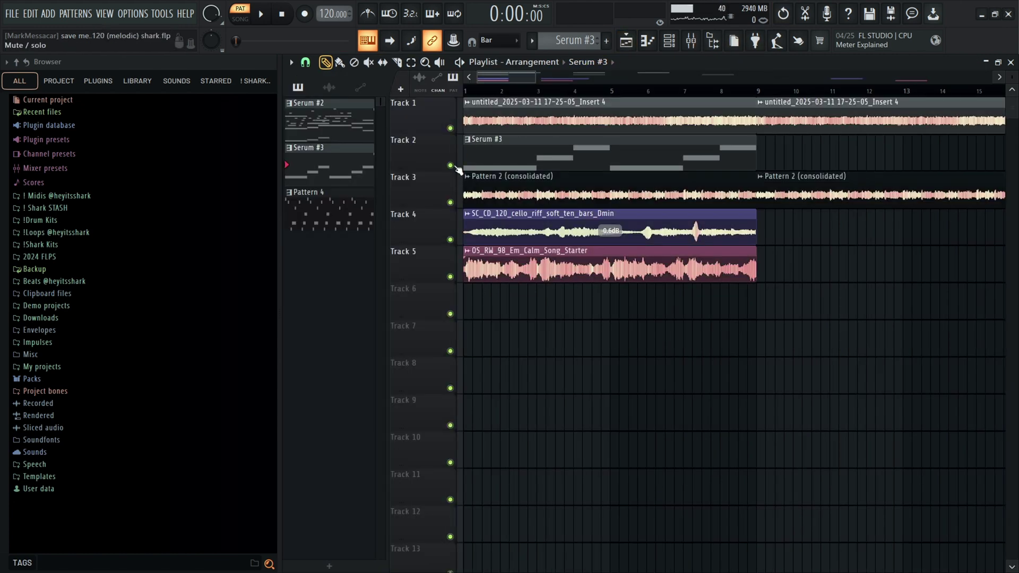
scroll(611, 356, down, 3)
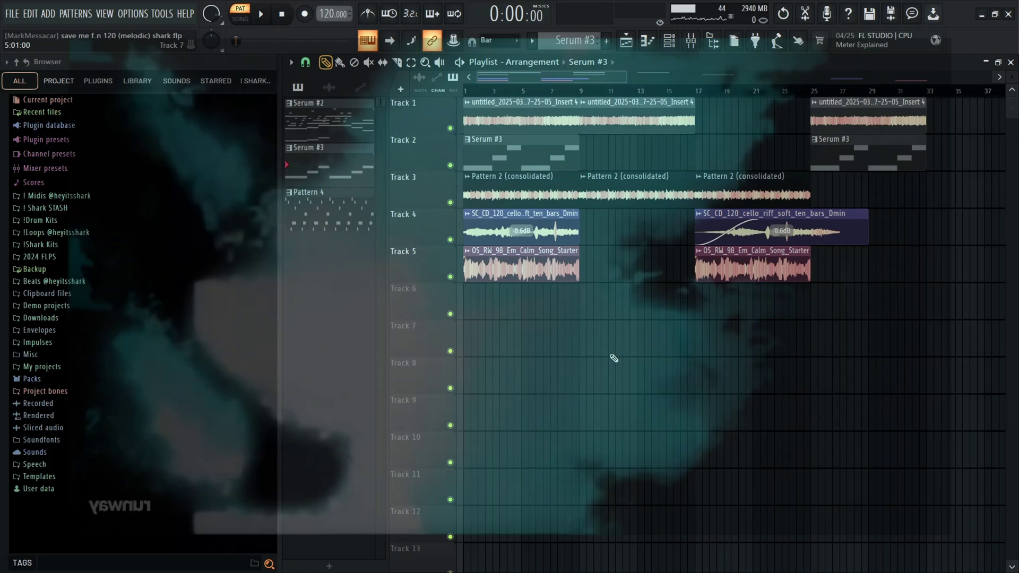
Open the CLAP - LAMP (FLOWRENCY) pattern from Track 6 in the piano roll, play it with the loop, and stop playback
key(space)
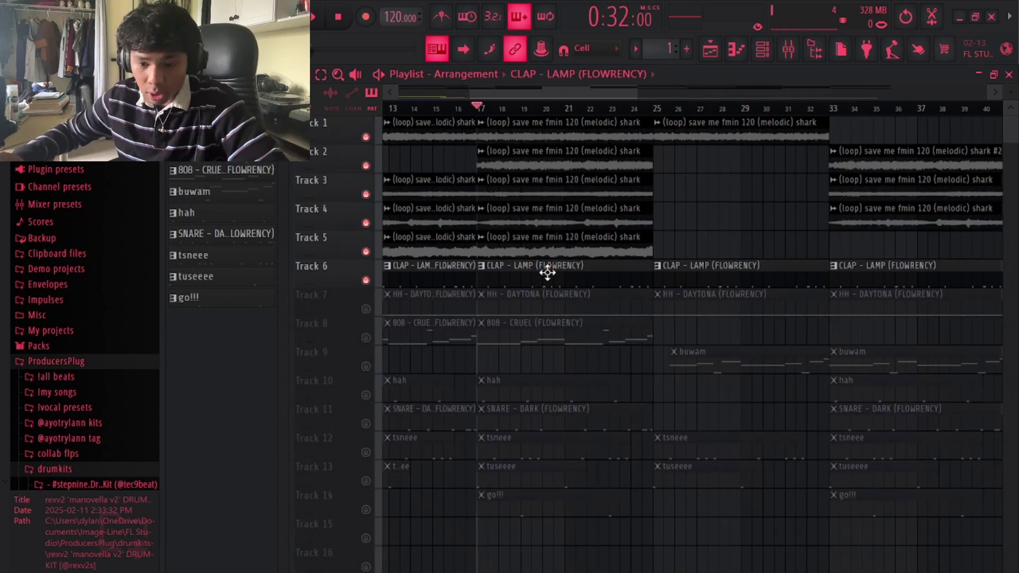
double_click(548, 273)
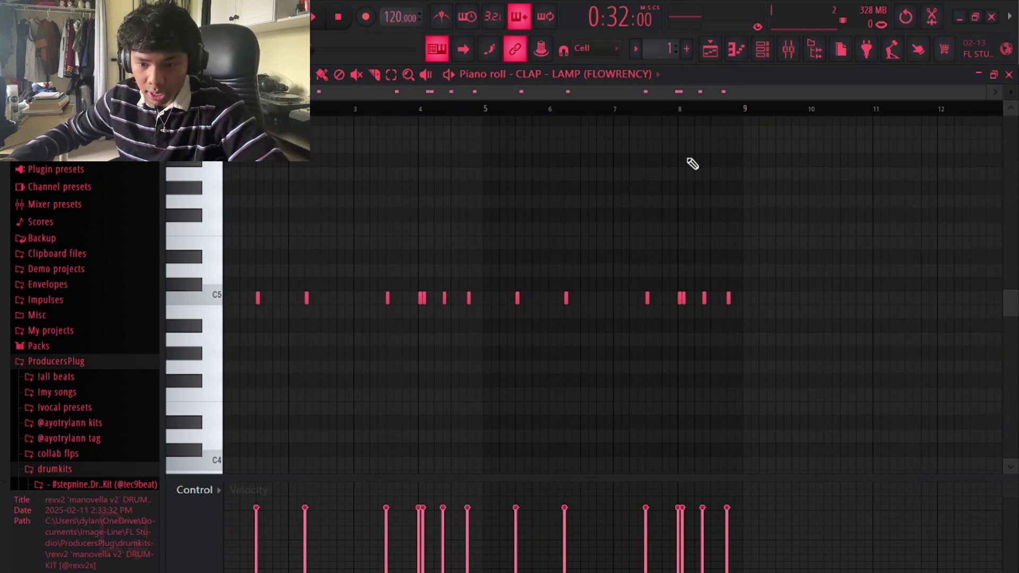
key(space)
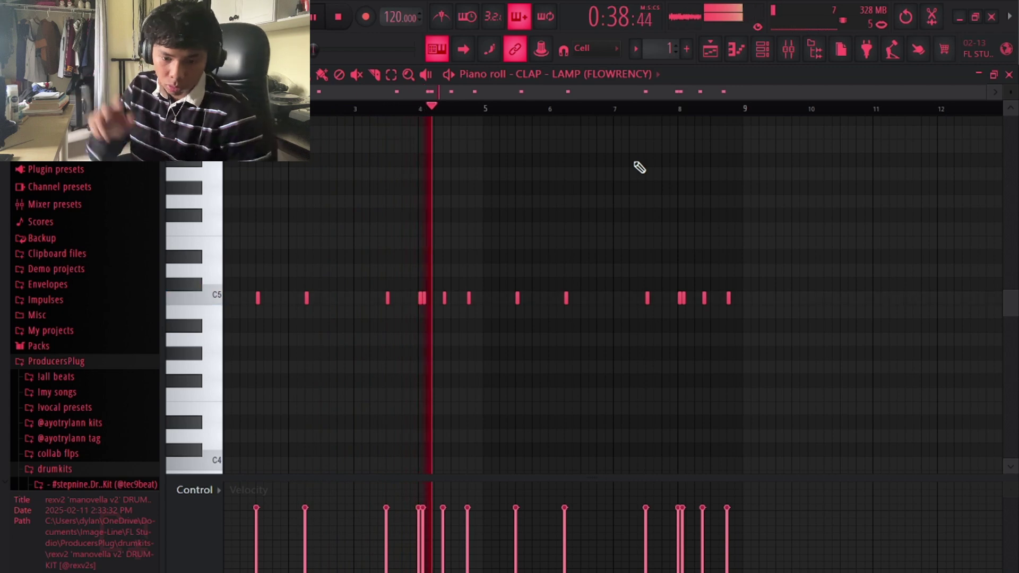
key(space)
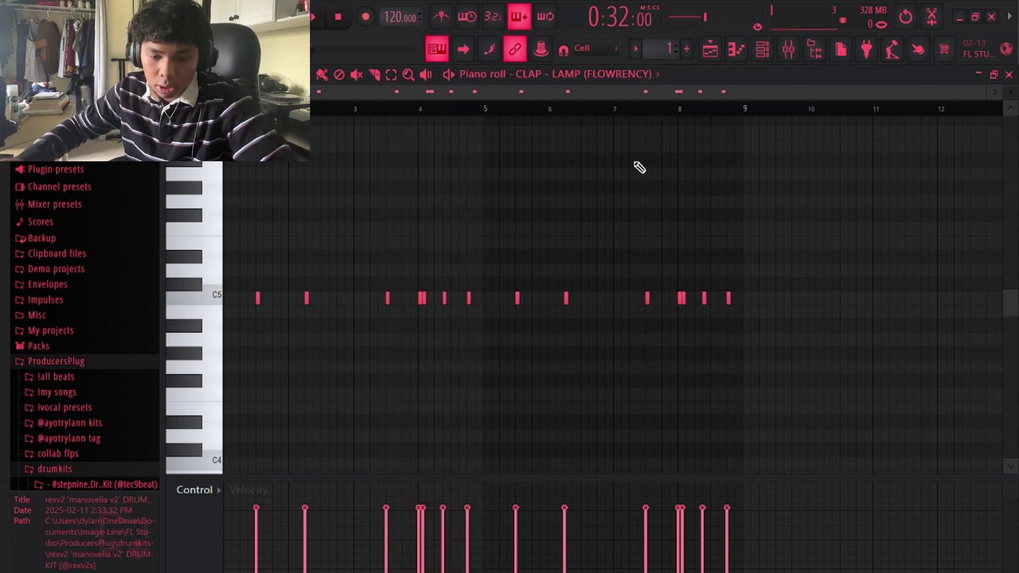
Examine the spacing of the clap notes on C5 up close, play the section again, and stop playback
scroll(346, 299, up, 3)
scroll(455, 291, down, 1)
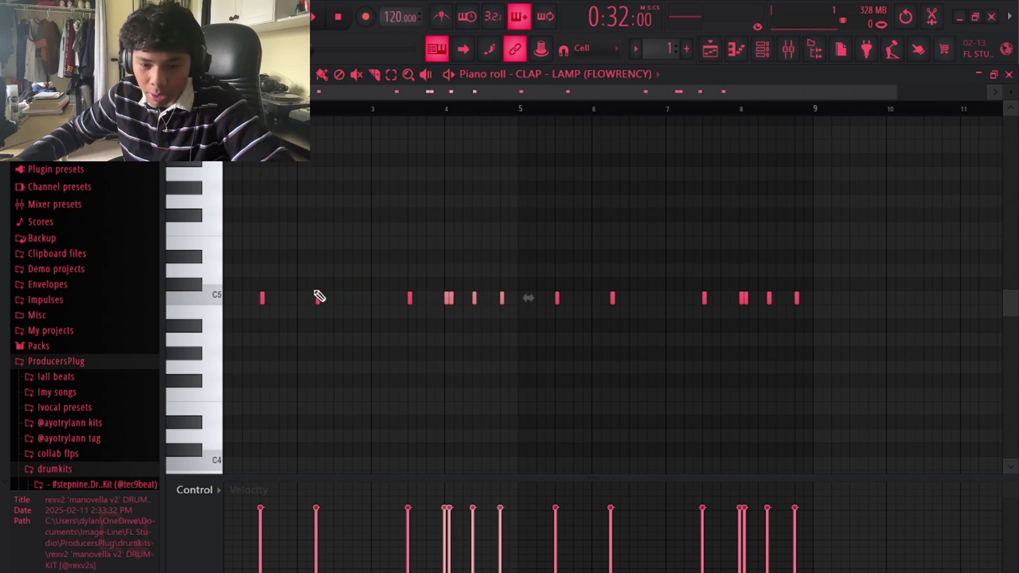
scroll(334, 303, up, 1)
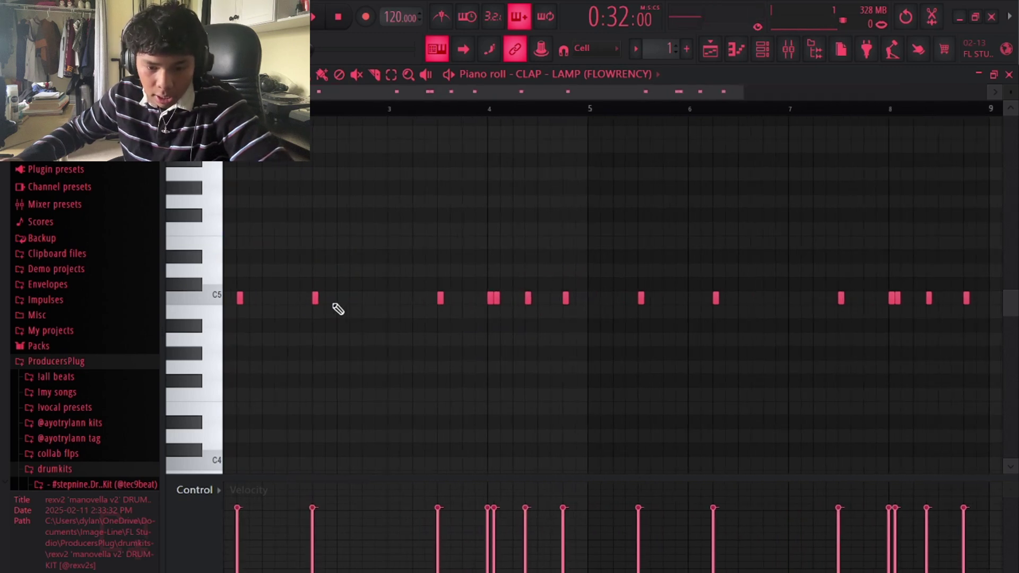
drag(314, 299, 352, 299)
scroll(430, 288, left, 1)
key(space)
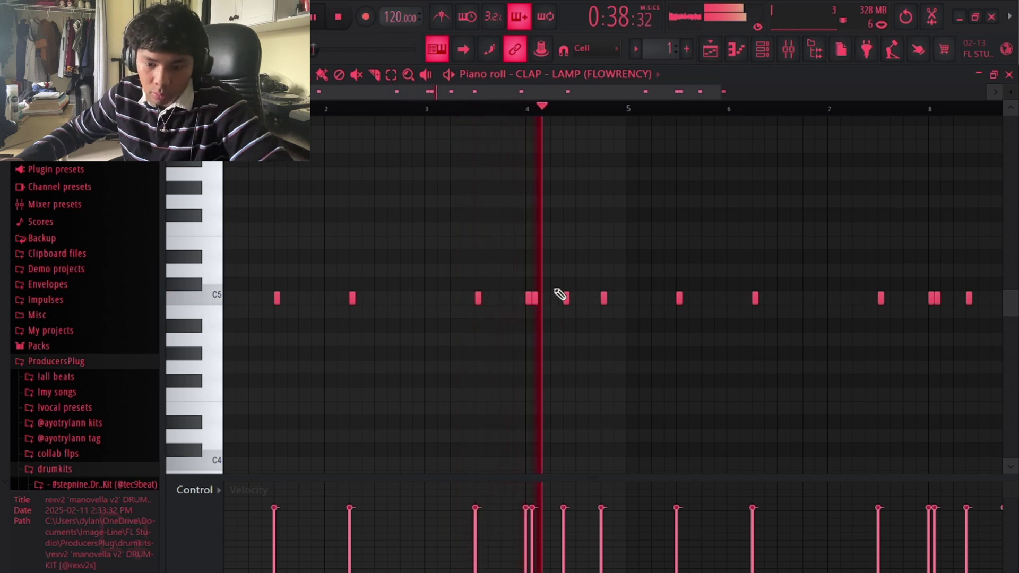
key(space)
ctrl+scroll(625, 291, down, 4)
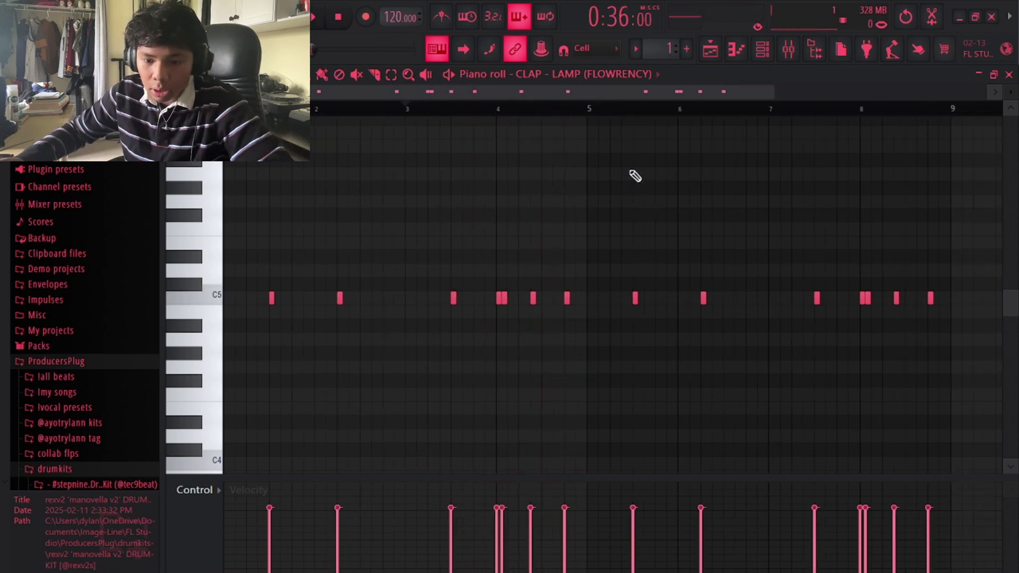
Enable Track 7 in the playlist, play its HH - DAYTONA (FLOWRENCY) pattern in the piano roll with the loop, and stop playback
click(710, 50)
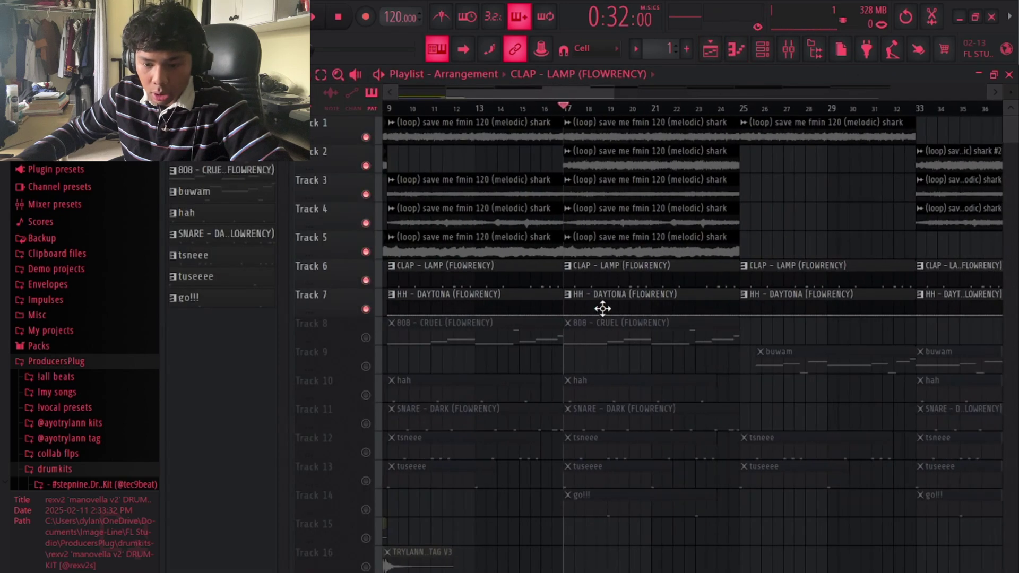
double_click(602, 308)
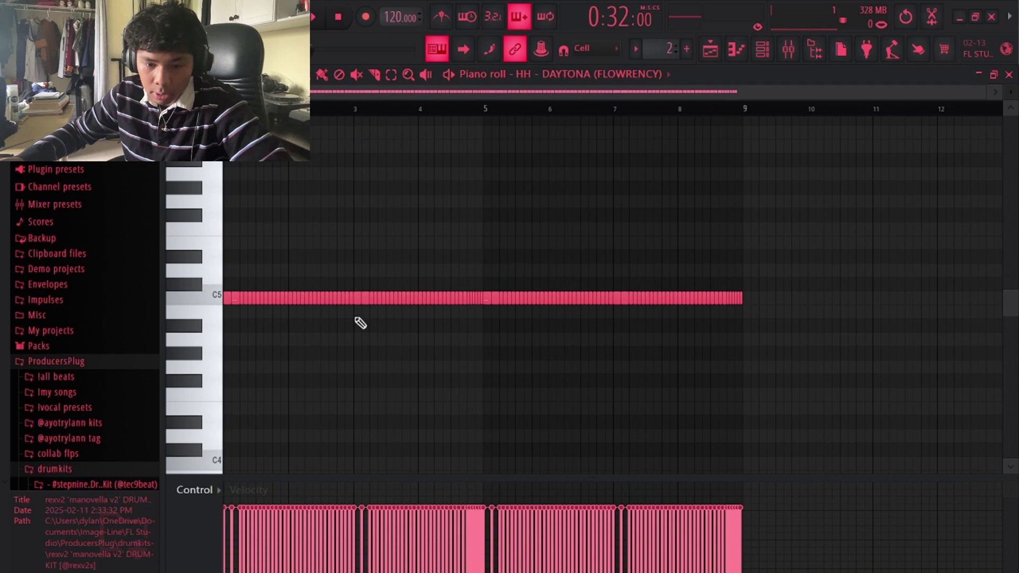
key(space)
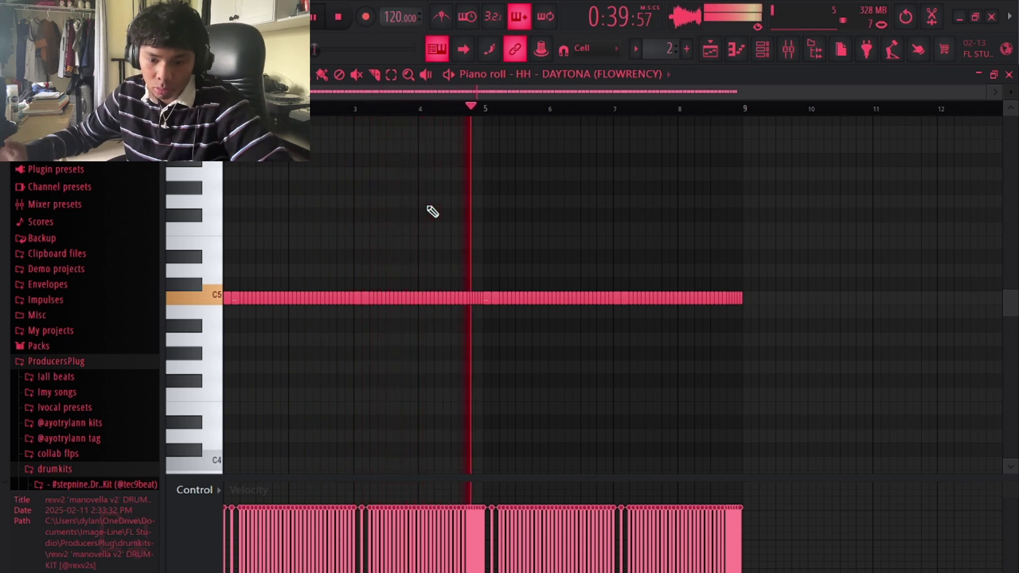
key(space)
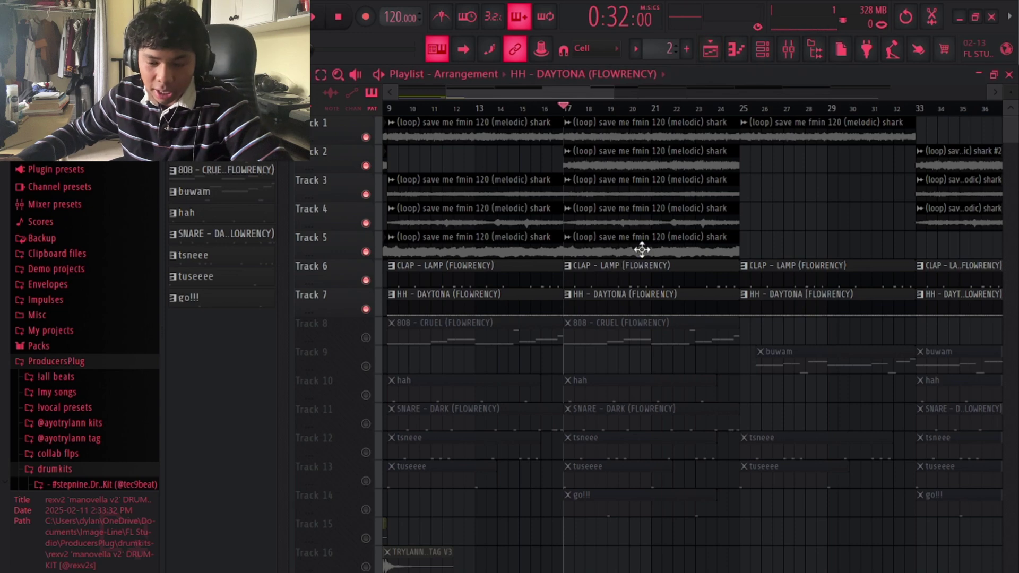
Enable Tracks 12 and 13 in the playlist to bring in the tsneee and tuseeee patterns
scroll(642, 268, right, 3)
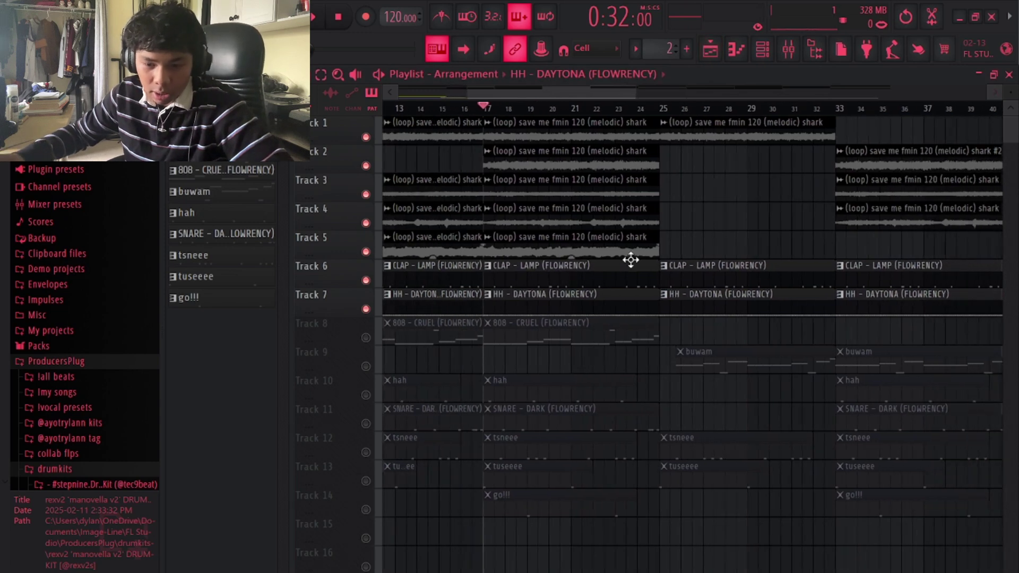
ctrl+scroll(566, 377, down, 2)
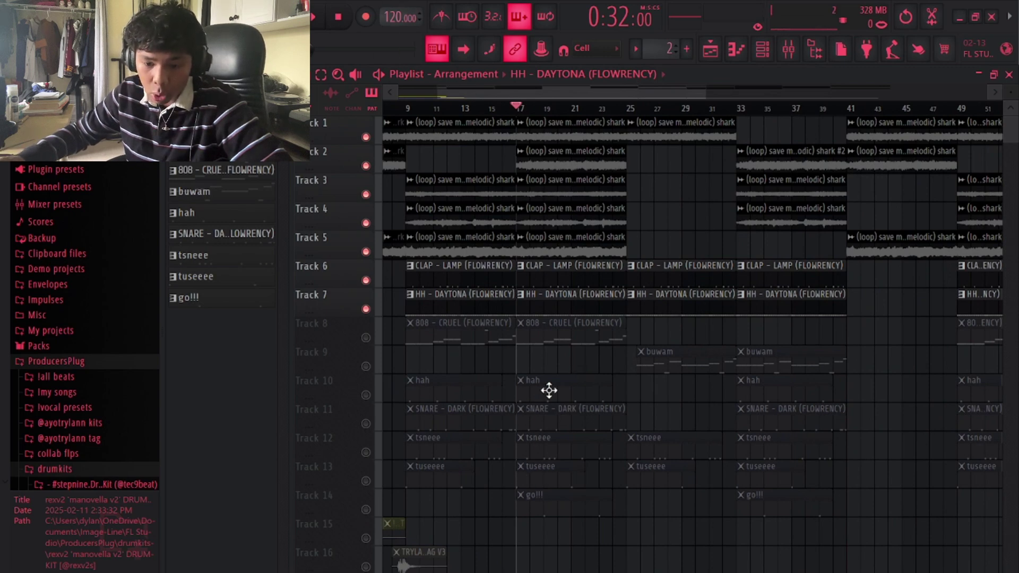
ctrl+scroll(534, 385, up, 3)
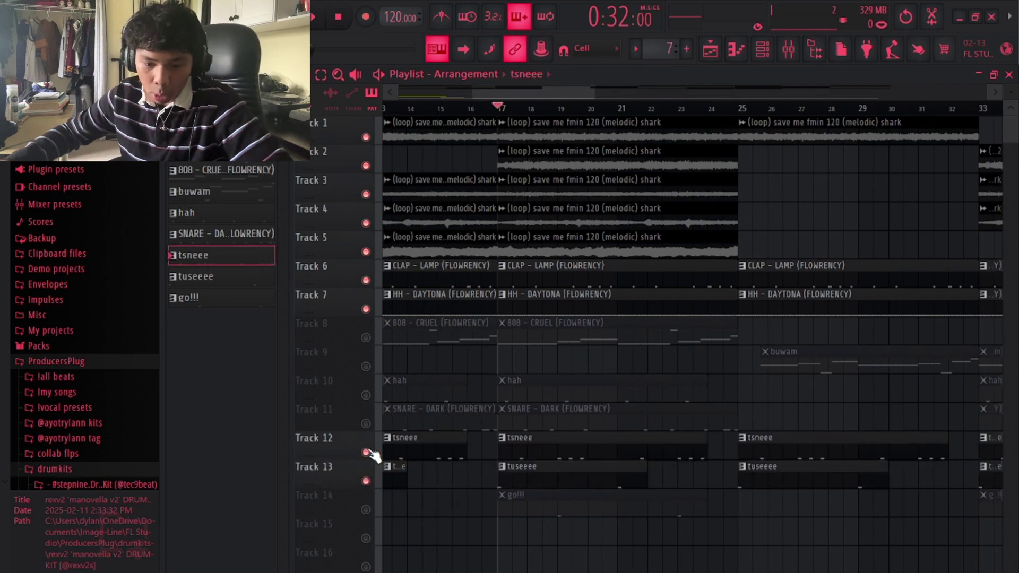
Open the tuseeee pattern from Track 13 in the piano roll, play it briefly, and stop playback
double_click(580, 480)
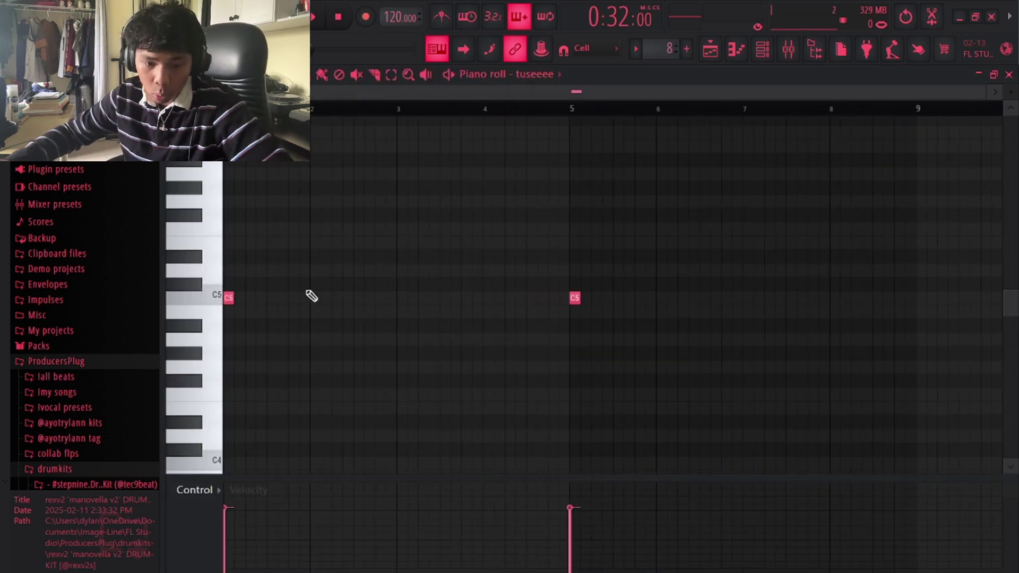
key(space)
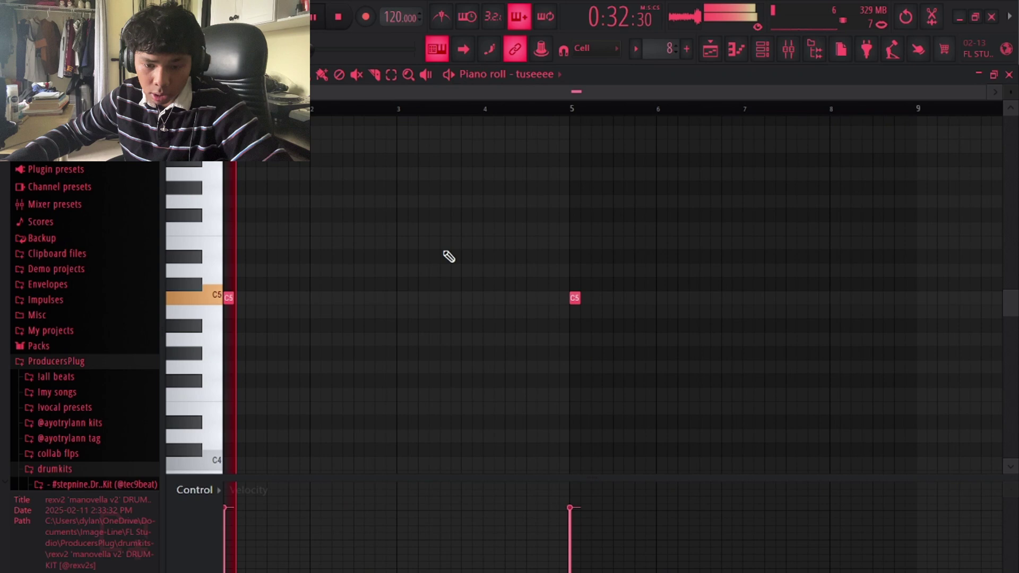
click(709, 53)
key(space)
View the tsneee pattern from Track 12 in the piano roll, play the section from the playlist, and stop playback
double_click(619, 453)
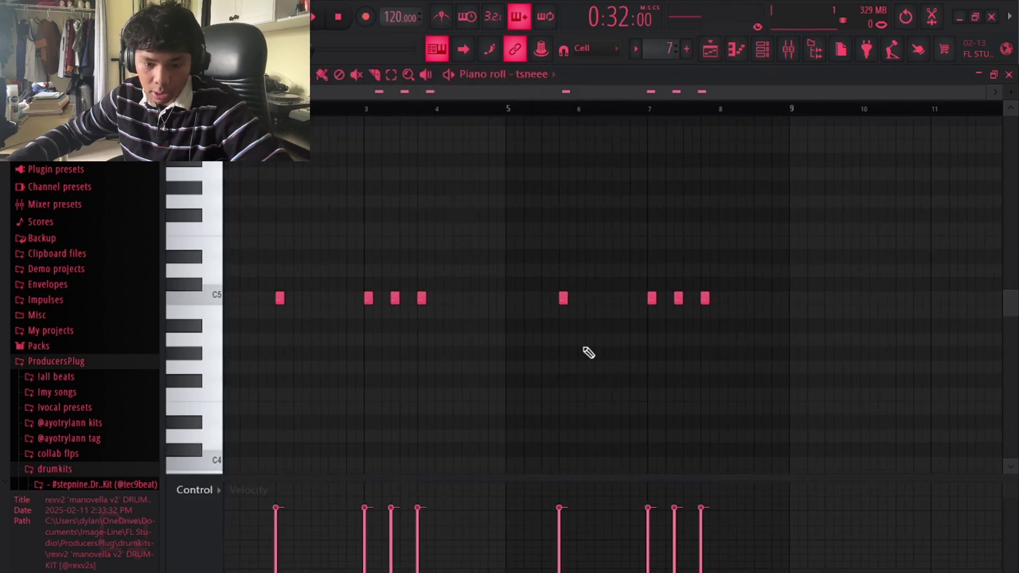
click(716, 54)
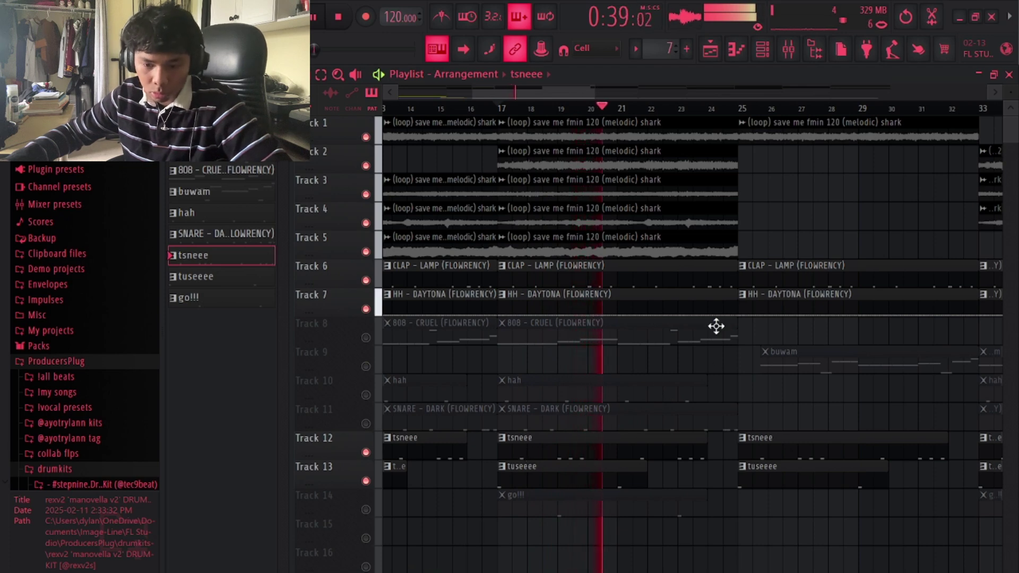
key(space)
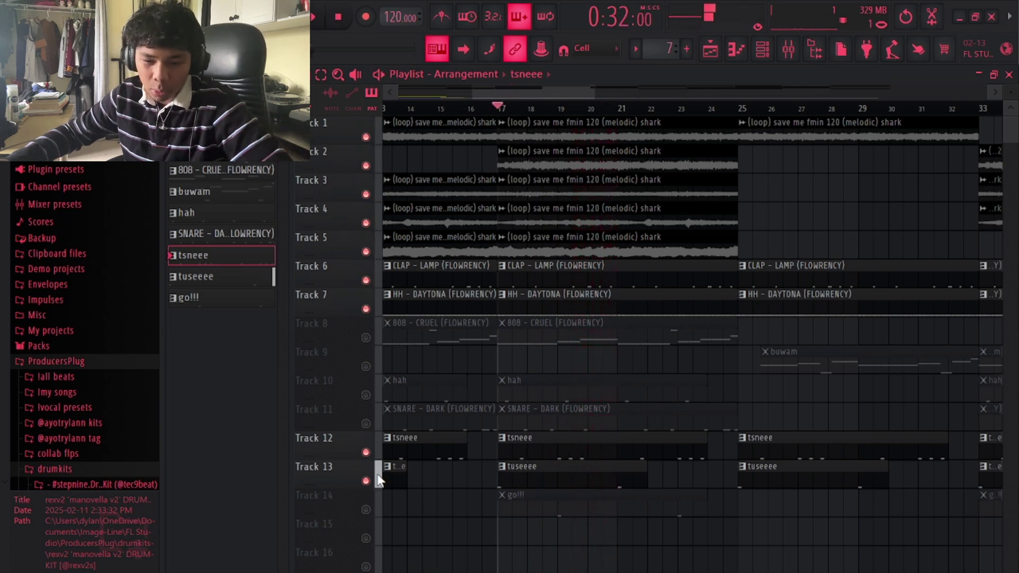
Enable Tracks 10 and 14 in the playlist to bring in the hah and go!!! patterns
scroll(512, 438, down, 3)
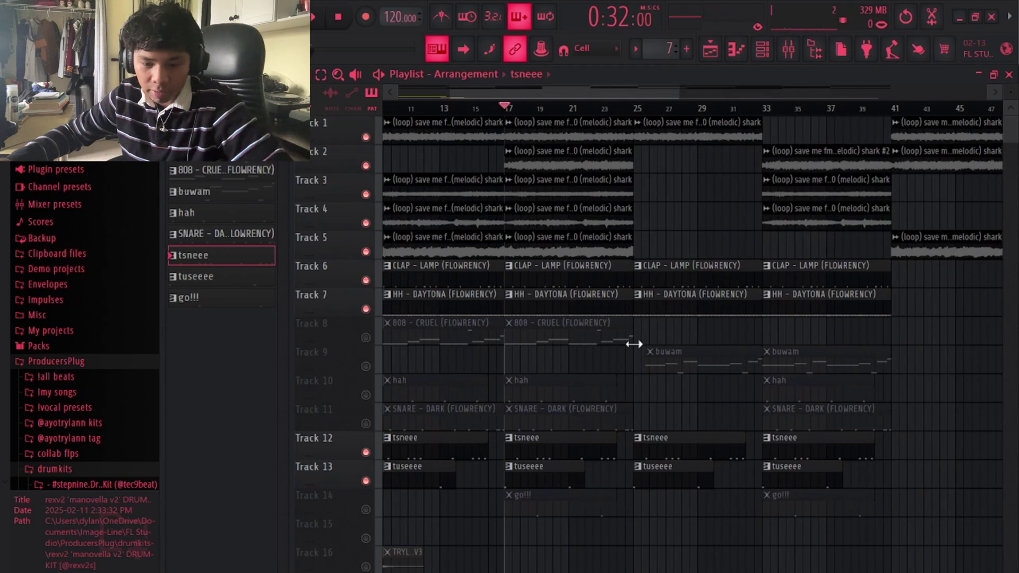
scroll(521, 430, up, 3)
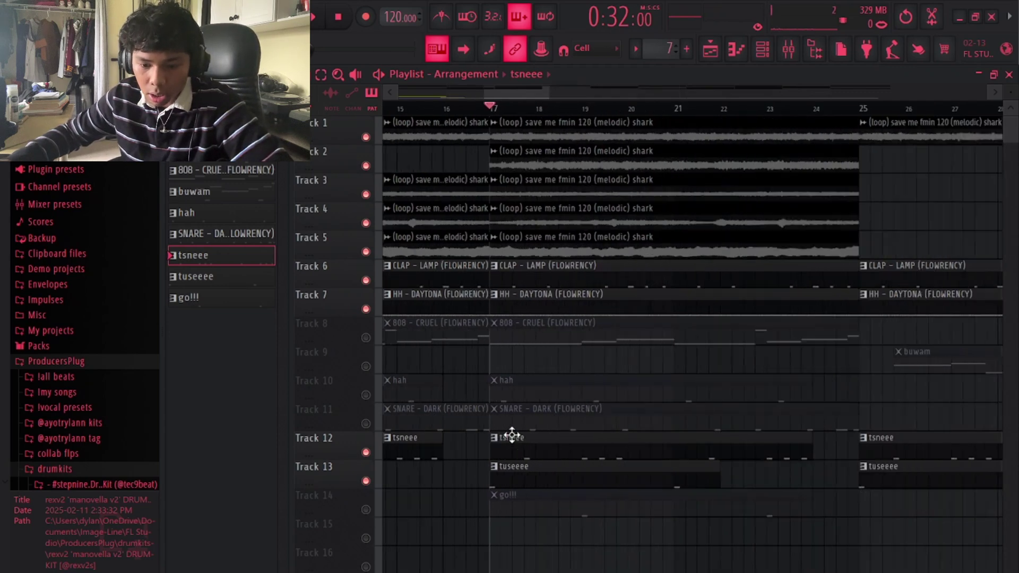
click(366, 395)
click(365, 509)
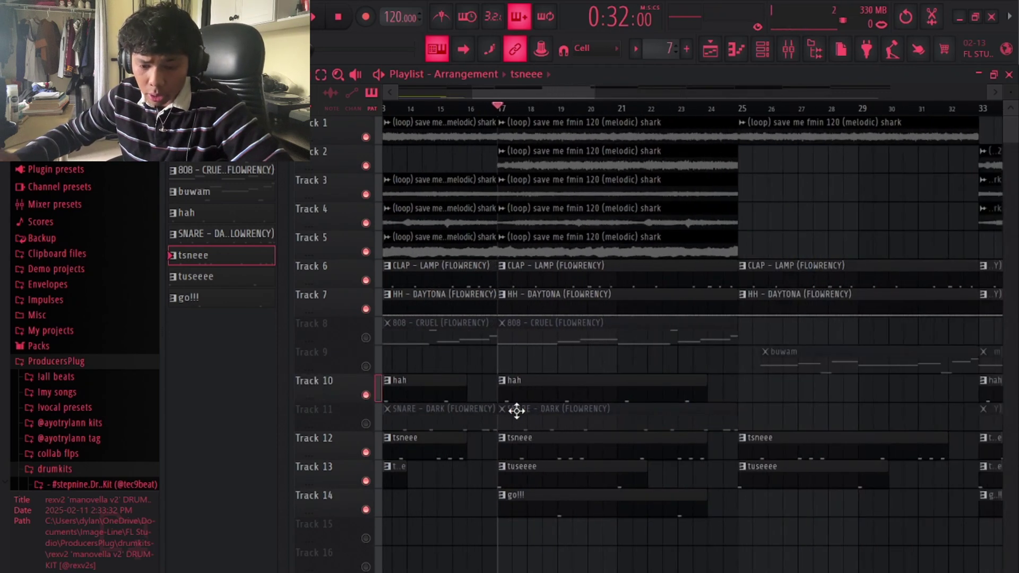
View the hah and go!!! patterns in the piano roll one after the other, auditioning each sample on C5
double_click(524, 379)
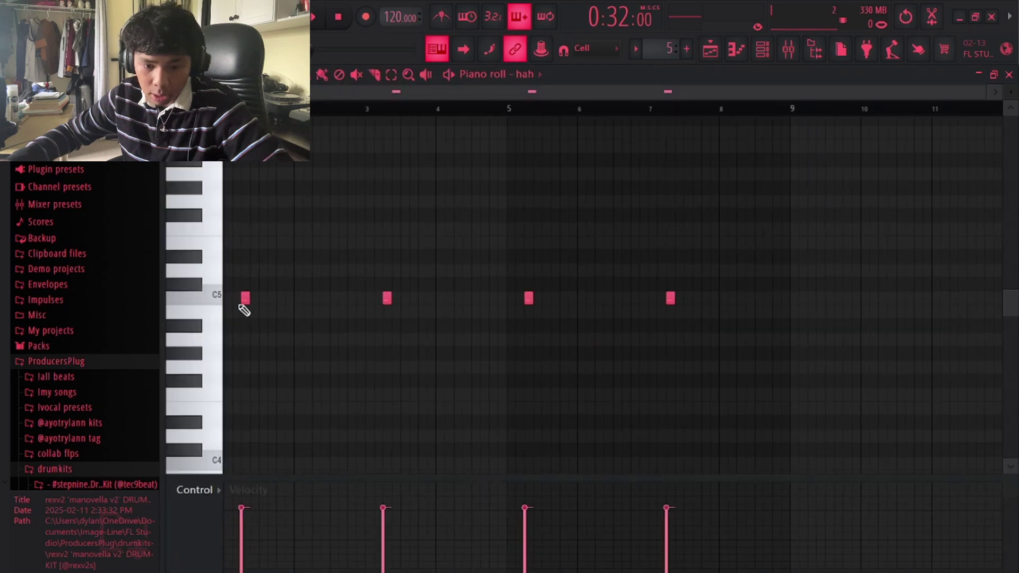
click(207, 299)
click(710, 51)
double_click(544, 514)
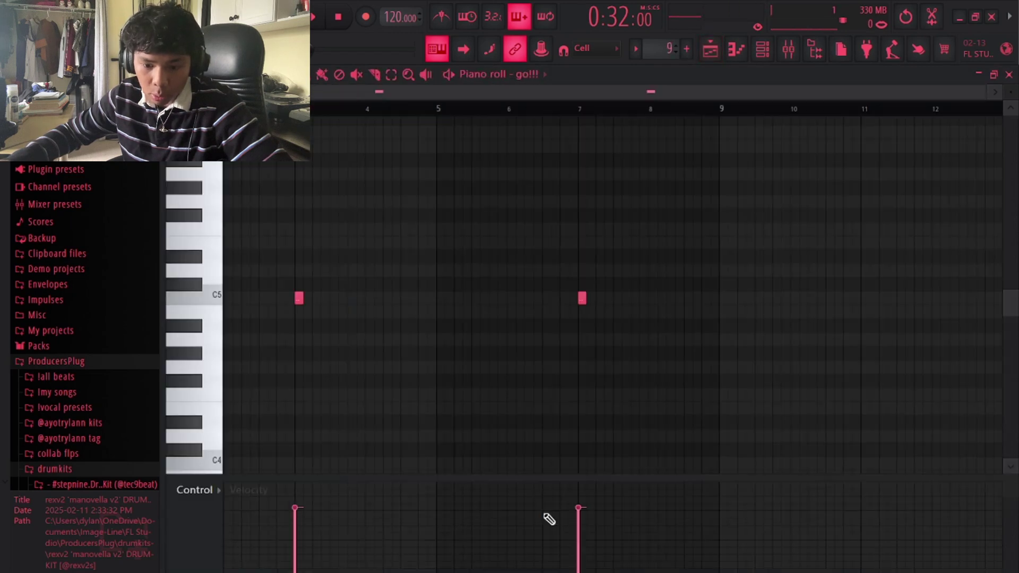
click(223, 299)
click(710, 49)
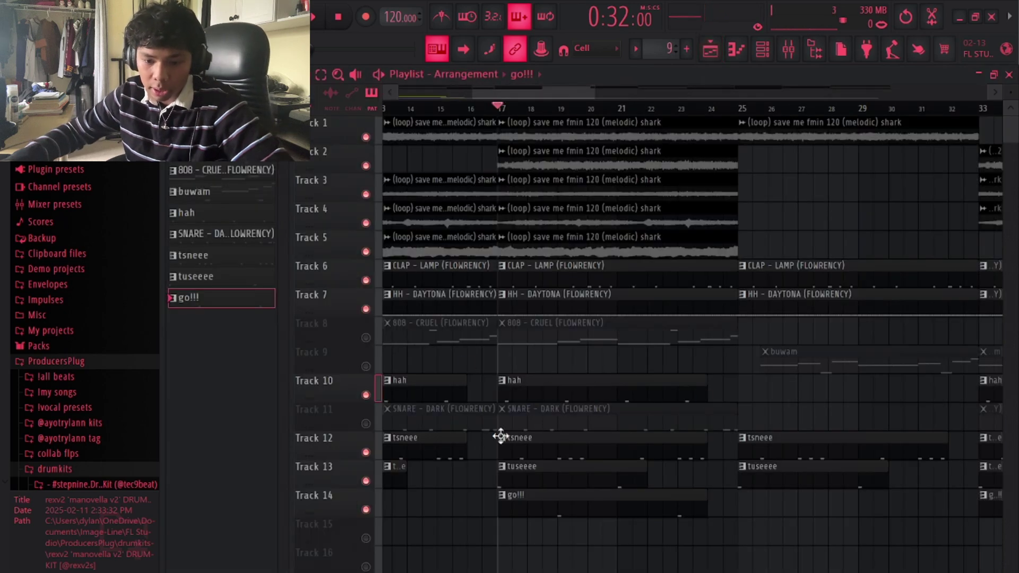
Play the playlist section from bar 17 with the hah and go!!! layers included, and stop playback
key(space)
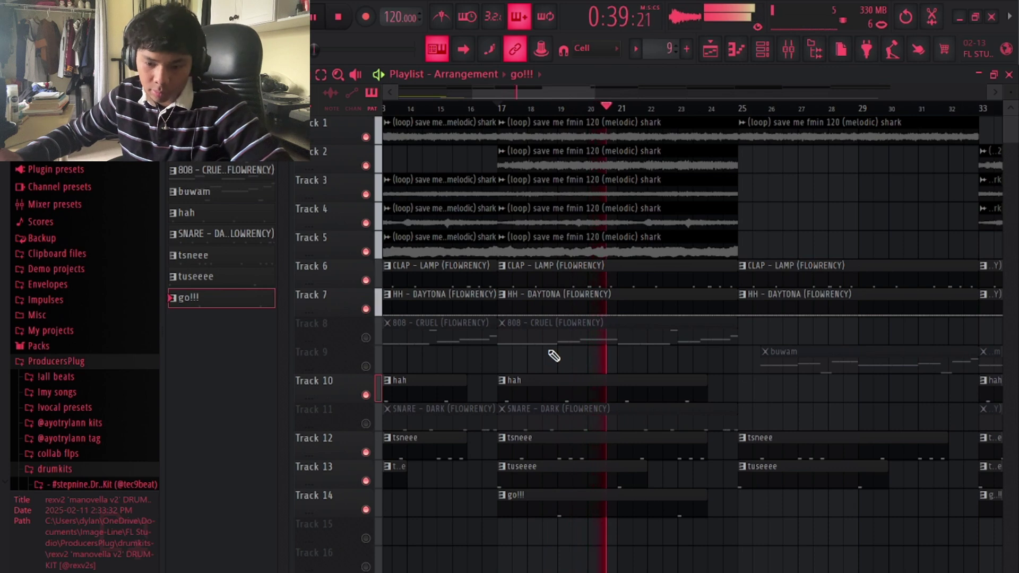
key(space)
scroll(523, 385, up, 2)
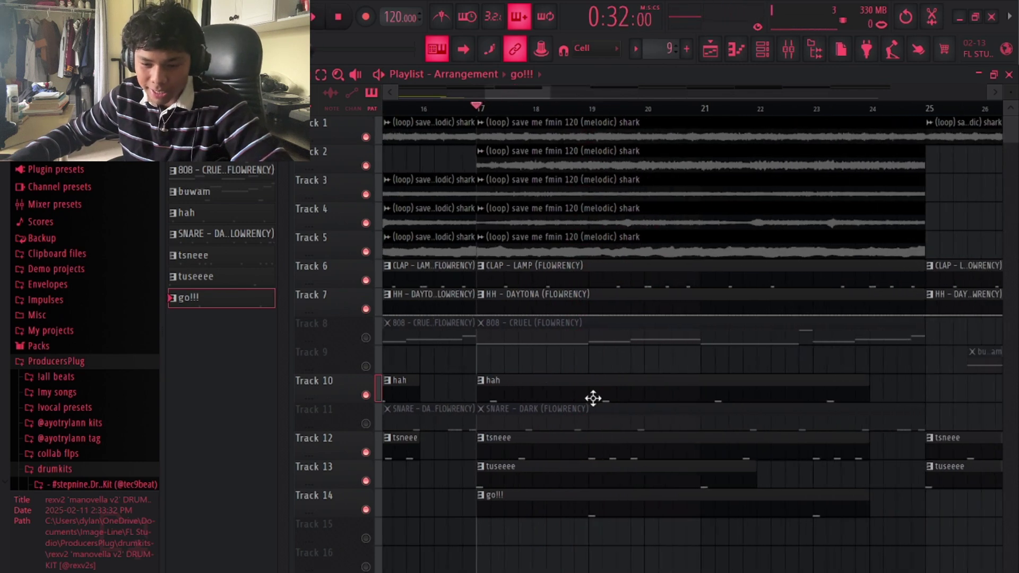
scroll(589, 443, down, 2)
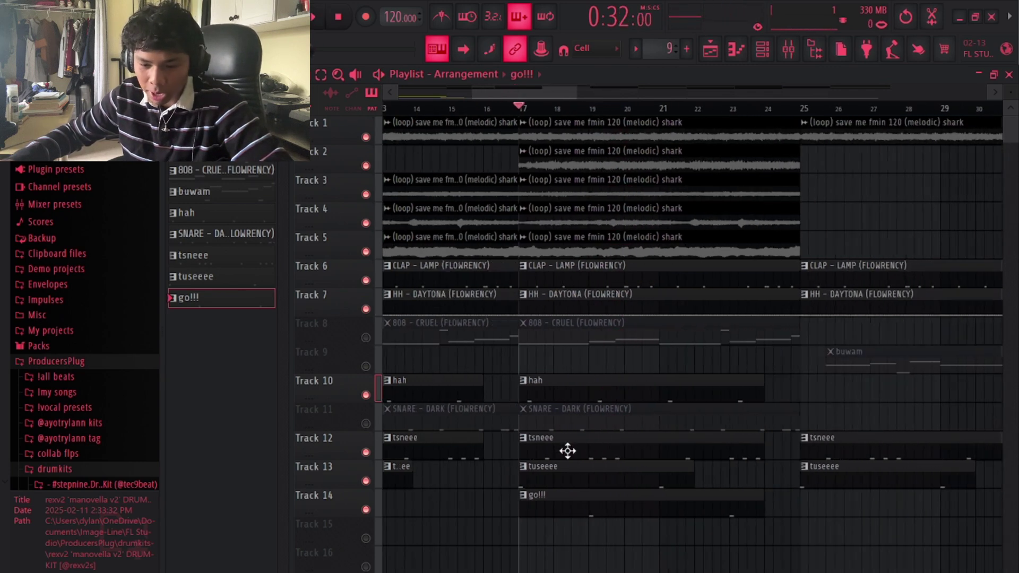
Enable Track 11 in the playlist and open its SNARE - DARK (FLOWRENCY) pattern in the piano roll
click(366, 423)
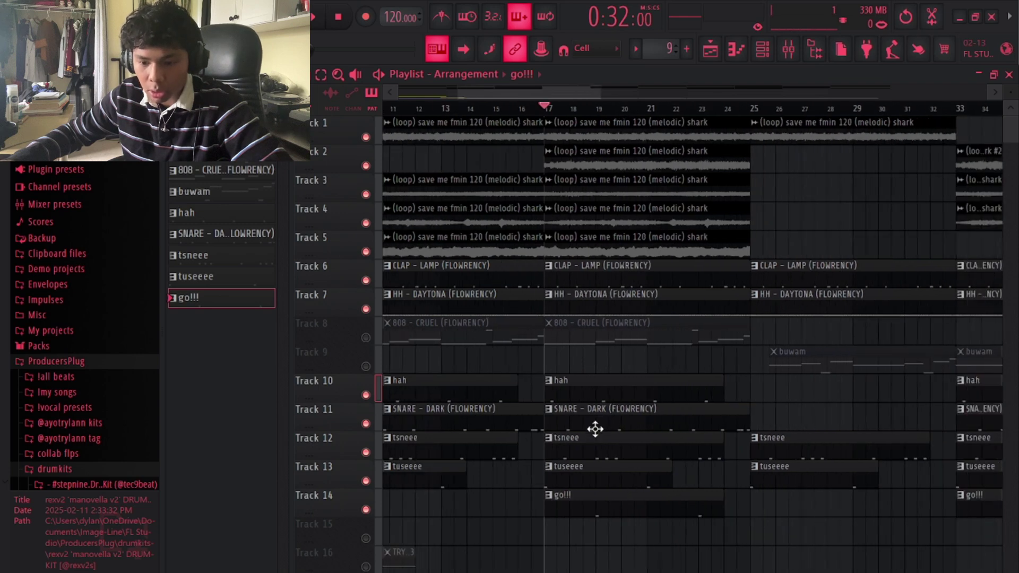
double_click(594, 427)
click(709, 50)
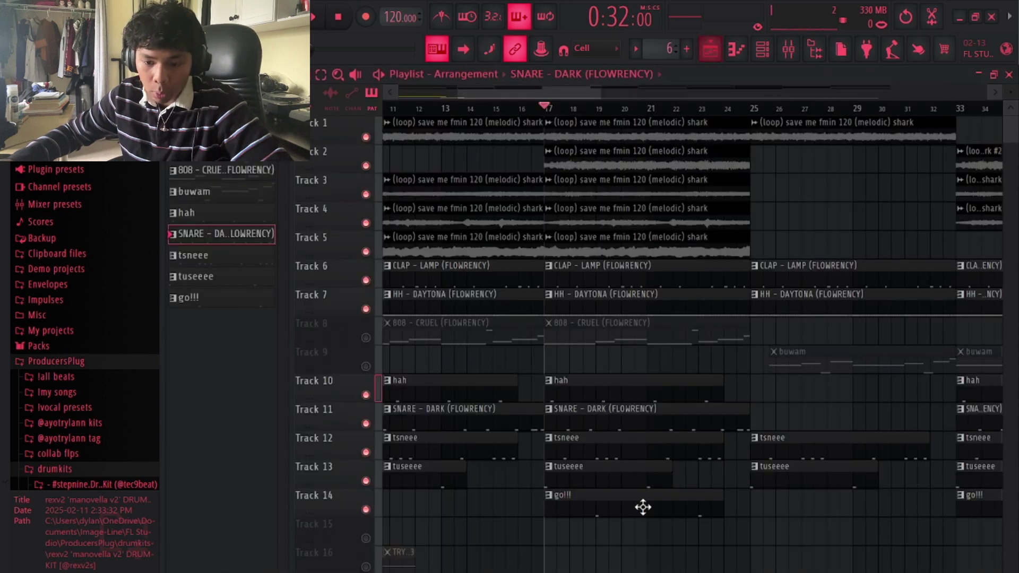
double_click(605, 419)
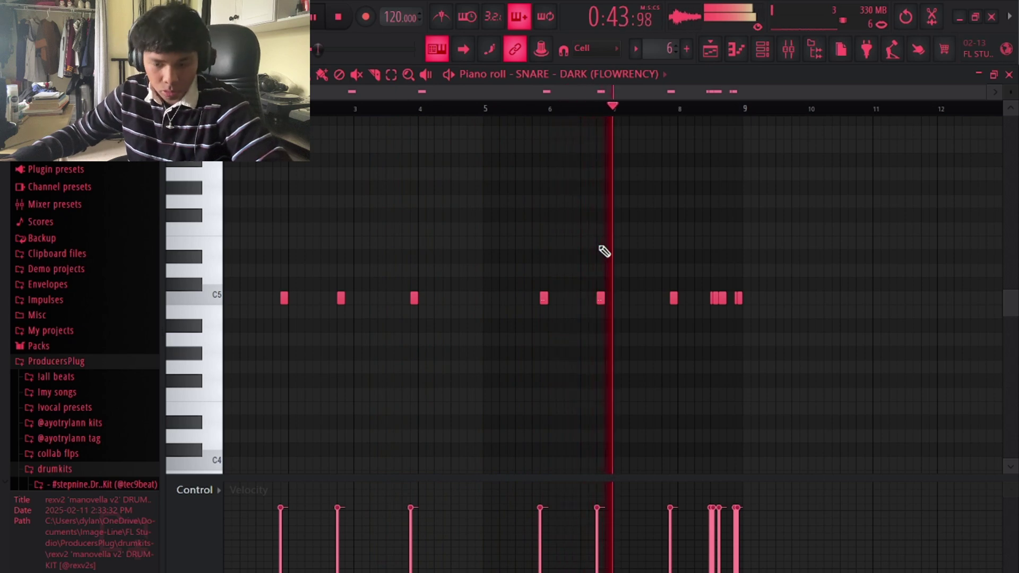
Examine the closely spaced snare notes between bars 8 and 9 up close during playback, stop it, and return to the playlist
scroll(772, 305, up, 2)
scroll(453, 311, up, 1)
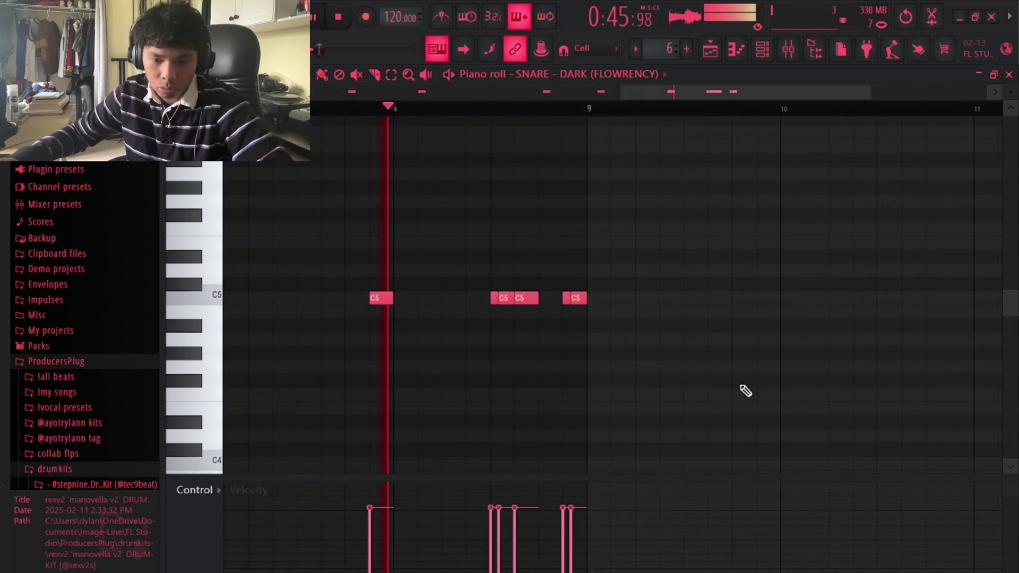
scroll(482, 344, up, 2)
scroll(628, 271, down, 4)
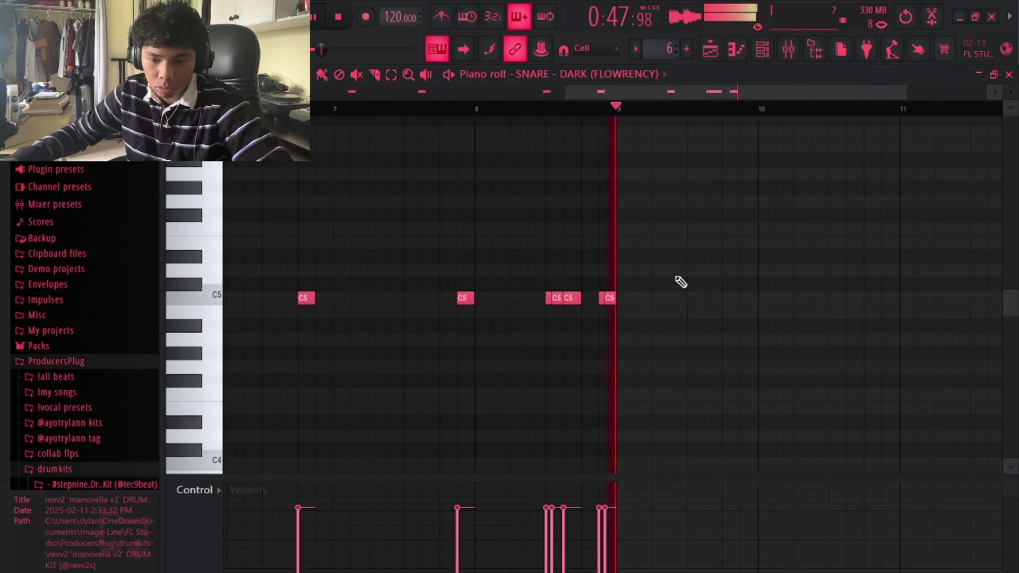
key(space)
click(710, 49)
Enable Track 8 in the playlist and open its 808 - CRUEL (FLOWRENCY) pattern at bar 17 in the piano roll
scroll(485, 342, down, 3)
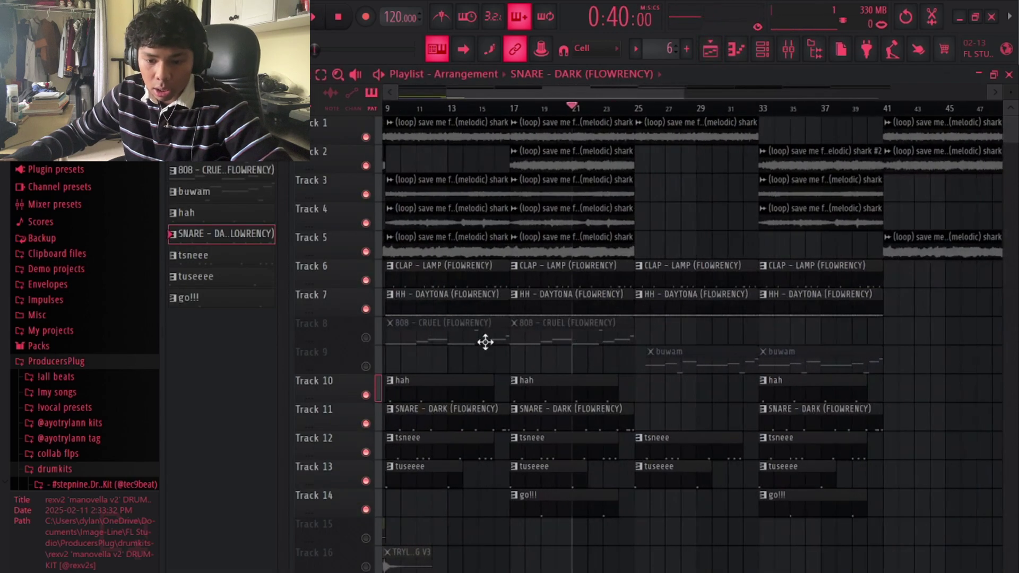
click(366, 338)
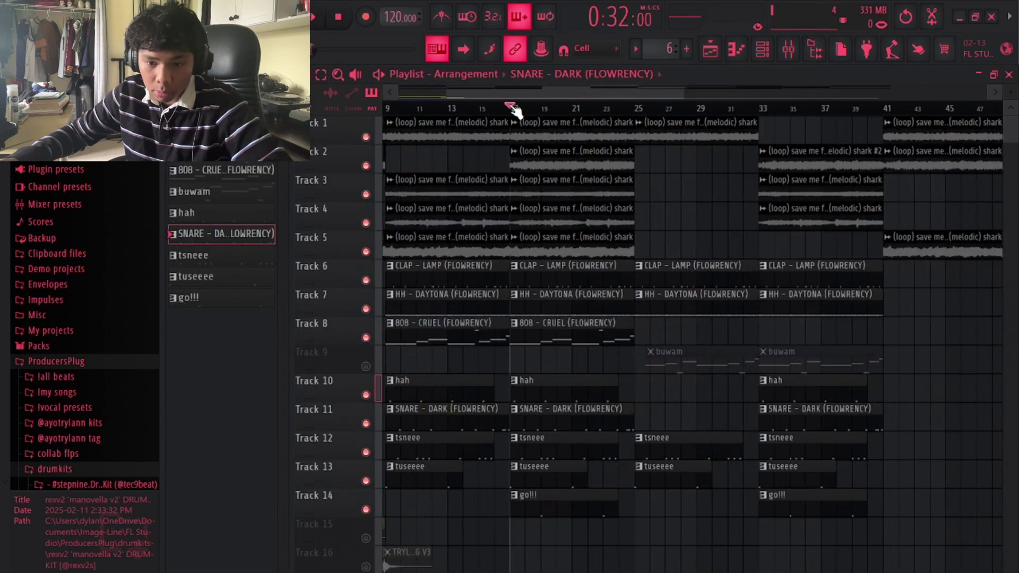
double_click(561, 341)
scroll(552, 346, down, 3)
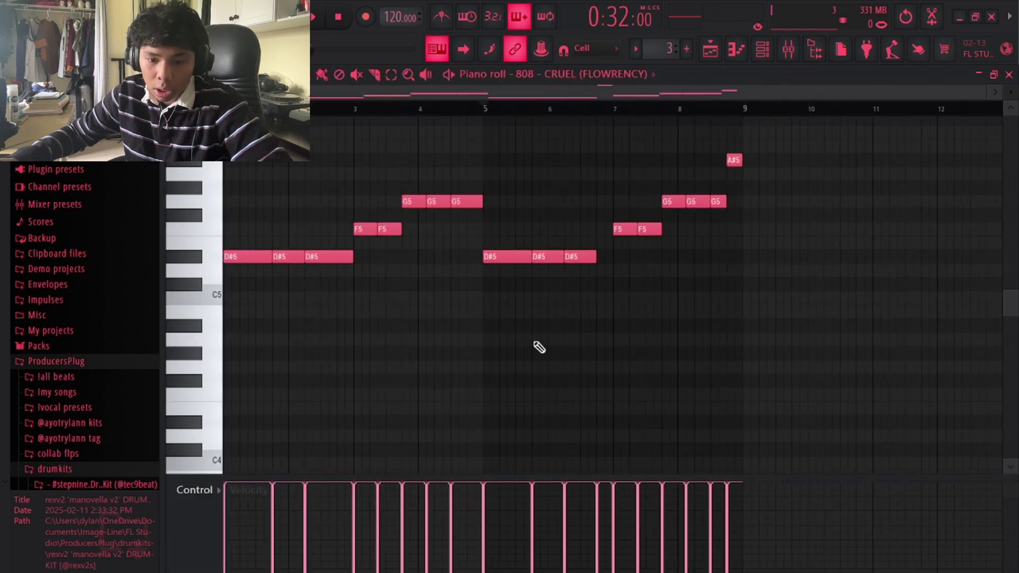
scroll(505, 324, up, 4)
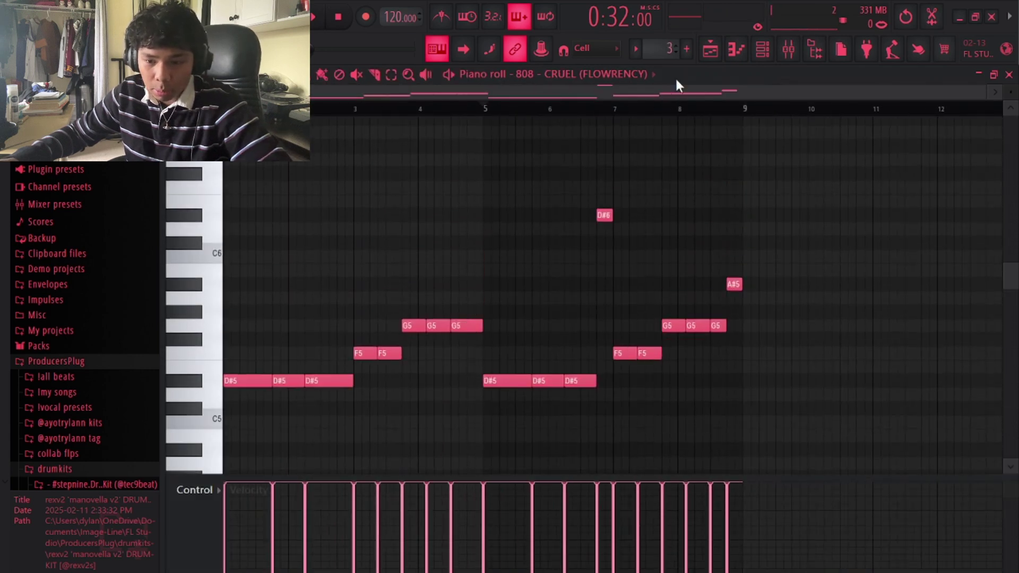
Reopen the 808 - CRUEL (FLOWRENCY) pattern from the playlist, play it through with the loop, and stop playback
click(710, 53)
double_click(562, 328)
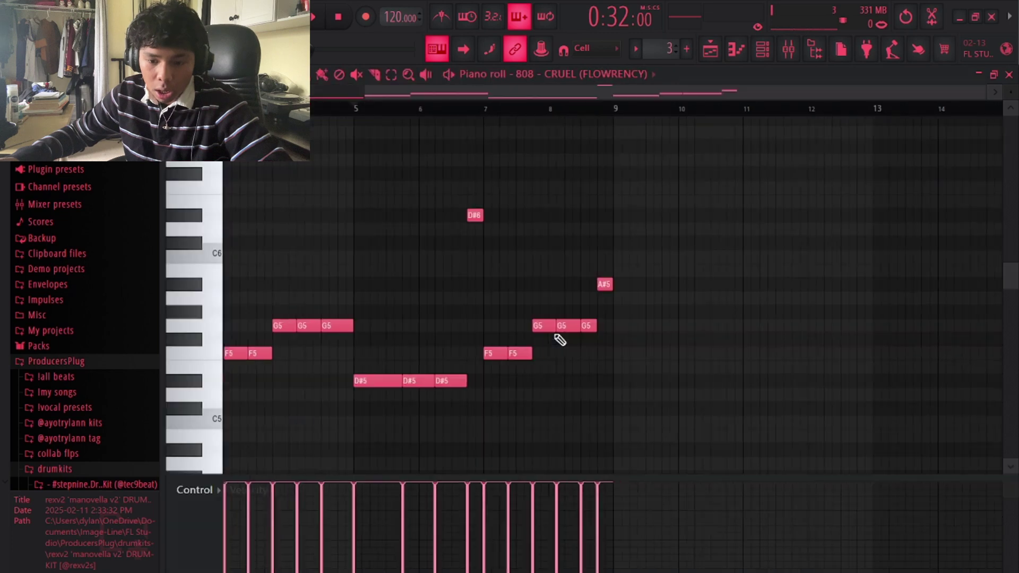
scroll(562, 297, left, 3)
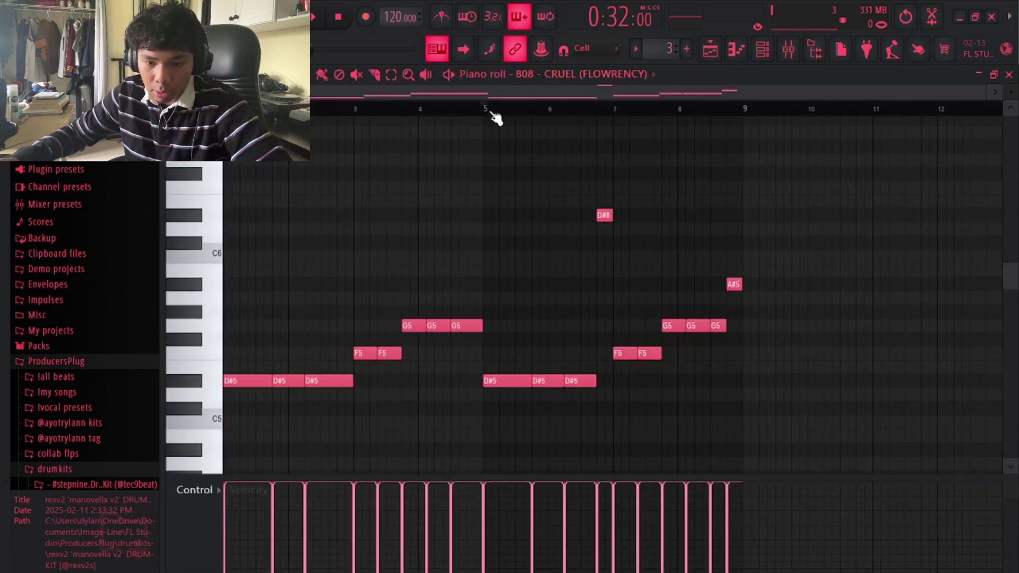
drag(492, 113, 730, 141)
click(631, 113)
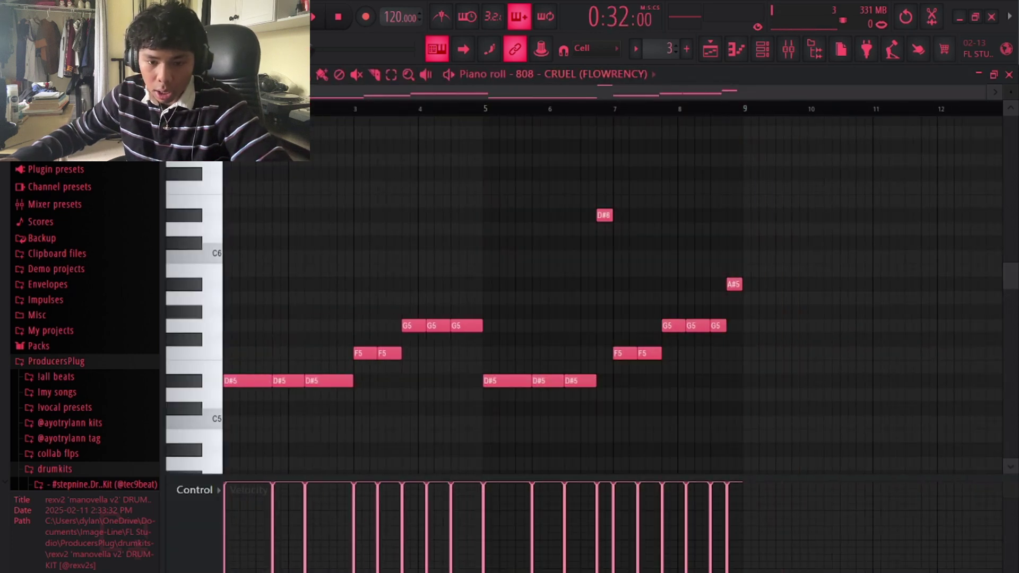
key(space)
scroll(325, 291, down, 3)
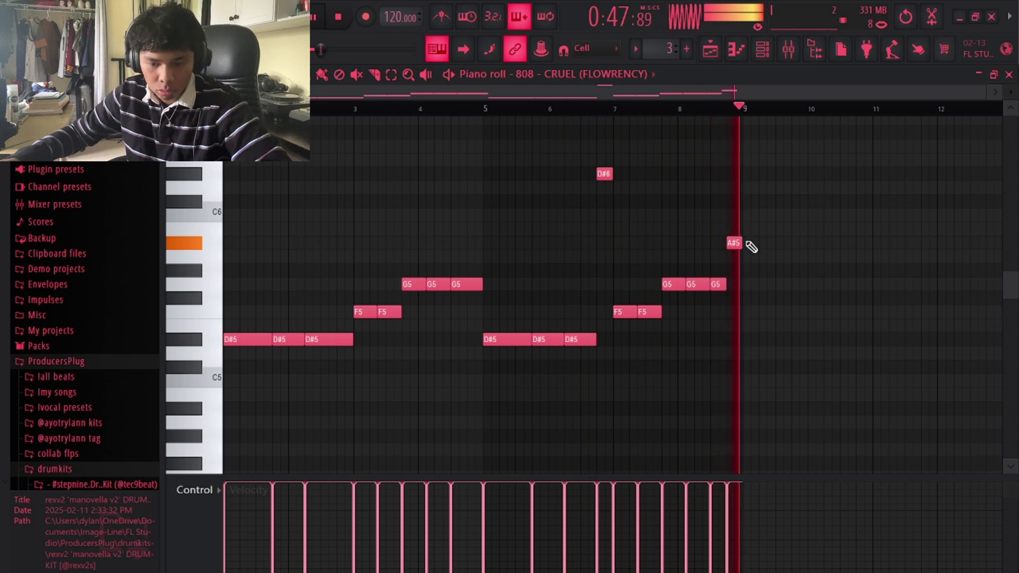
key(space)
drag(786, 146, 507, 391)
drag(479, 210, 242, 373)
drag(581, 146, 628, 194)
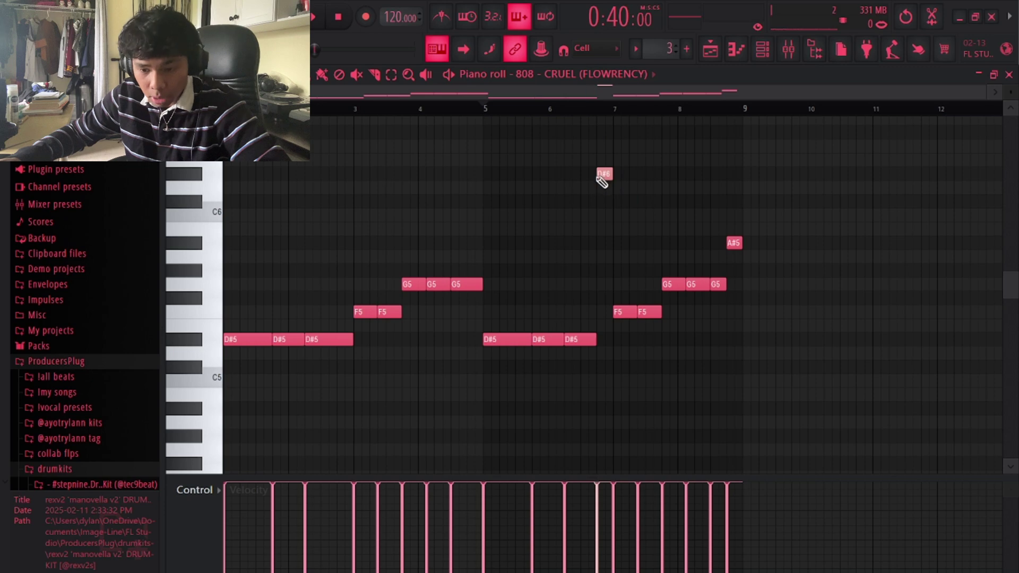
Enable Track 9 in the playlist to bring in the buwam pattern, and move the playback position to bar 33
click(710, 53)
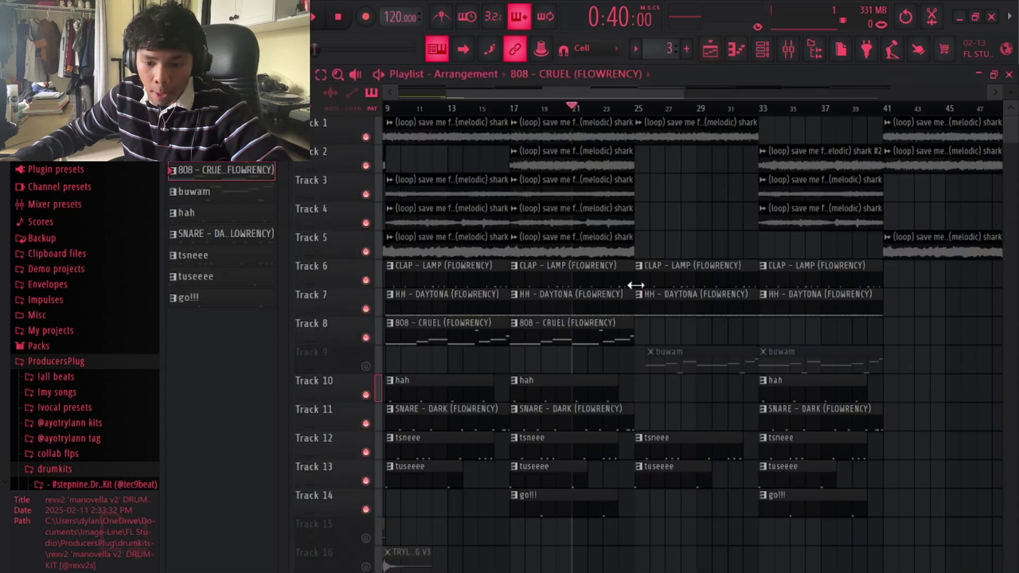
scroll(667, 348, right, 5)
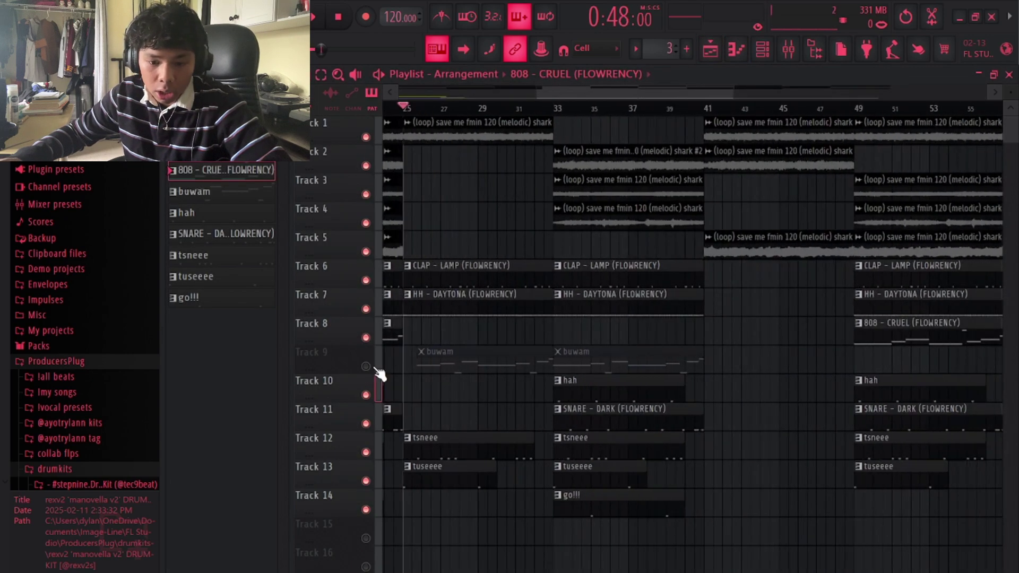
click(365, 366)
click(572, 108)
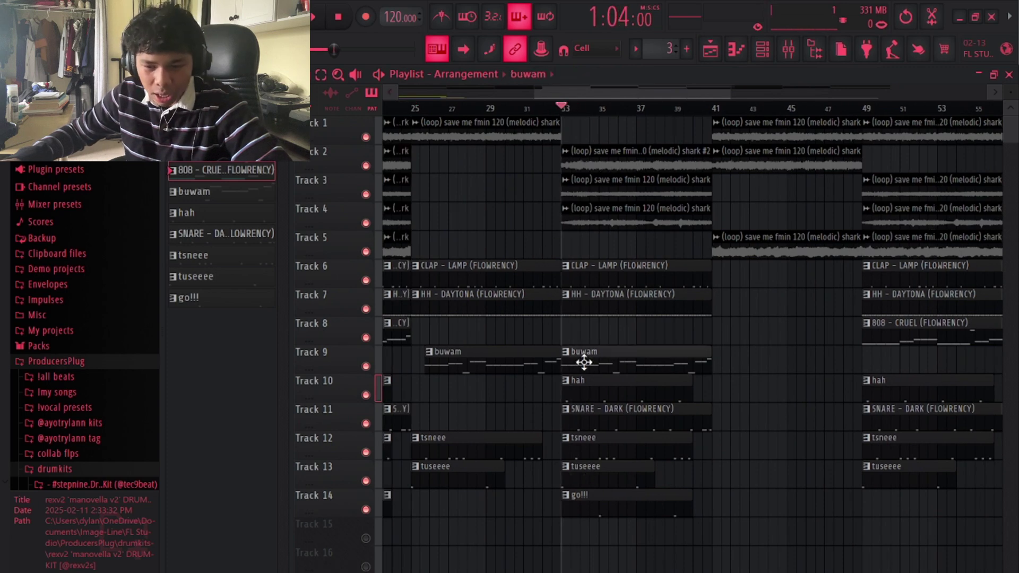
Open the buwam pattern at bar 33 in the piano roll, play it with the loop, and stop playback
double_click(599, 350)
scroll(276, 313, down, 2)
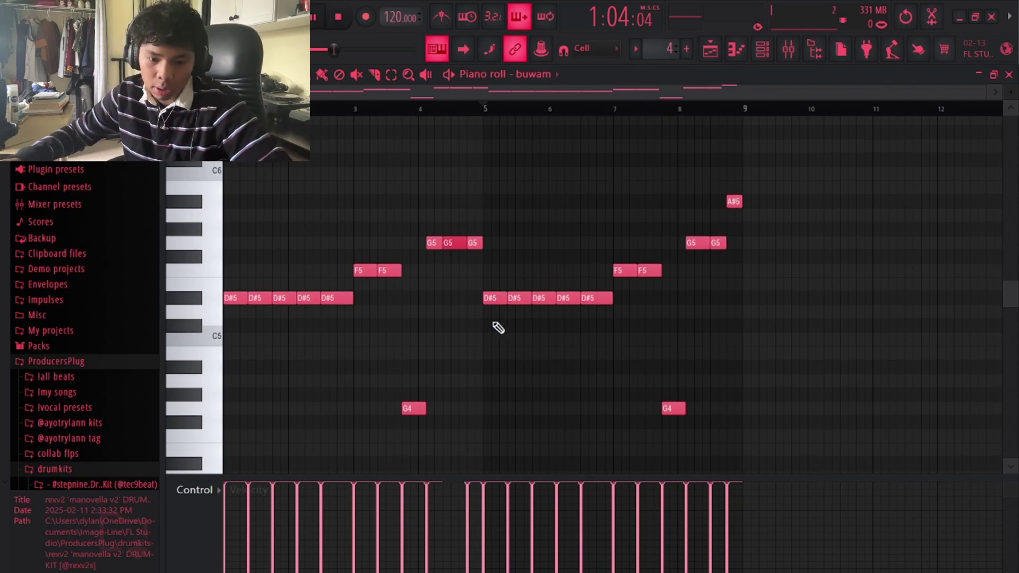
key(space)
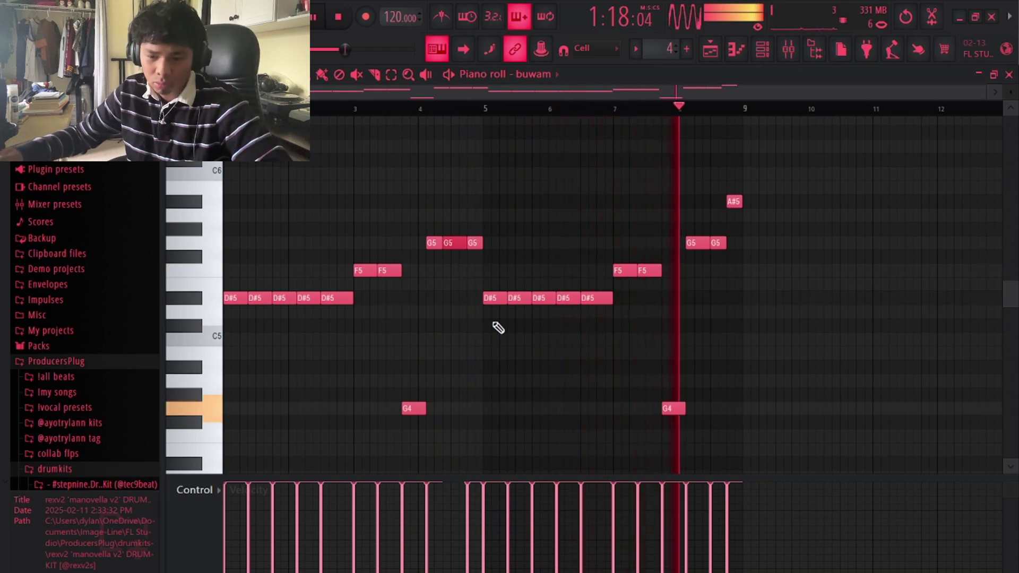
key(space)
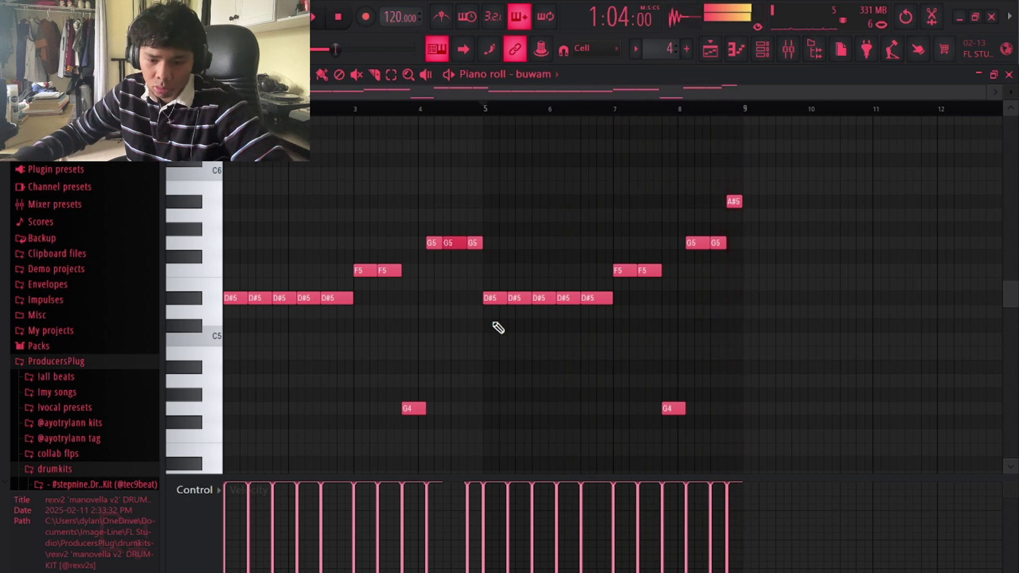
Look over the buwam notes, check the buwam channel's volume envelope settings, and return to the notes around bar 4
scroll(453, 266, up, 3)
drag(529, 117, 719, 96)
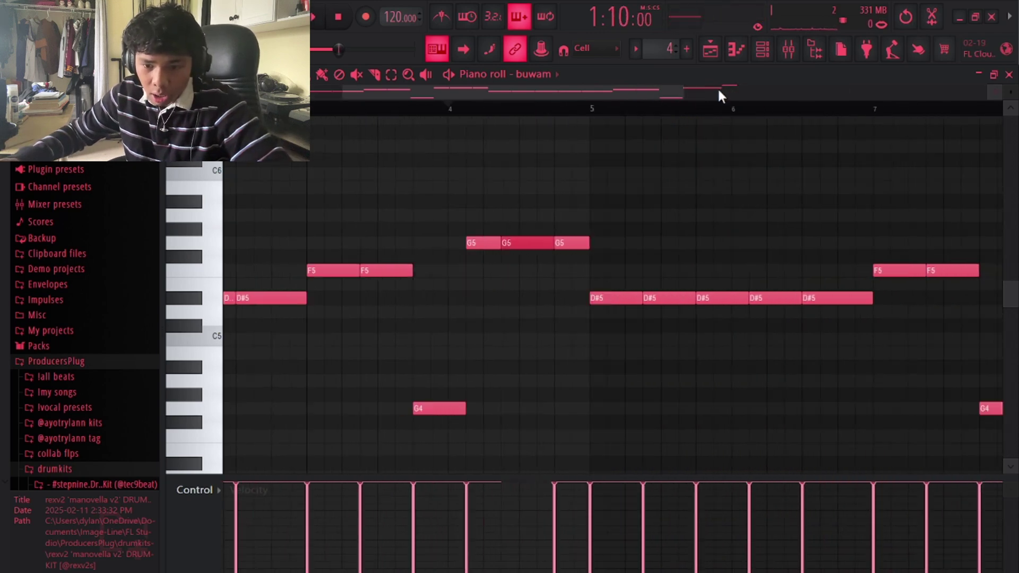
click(762, 49)
click(303, 239)
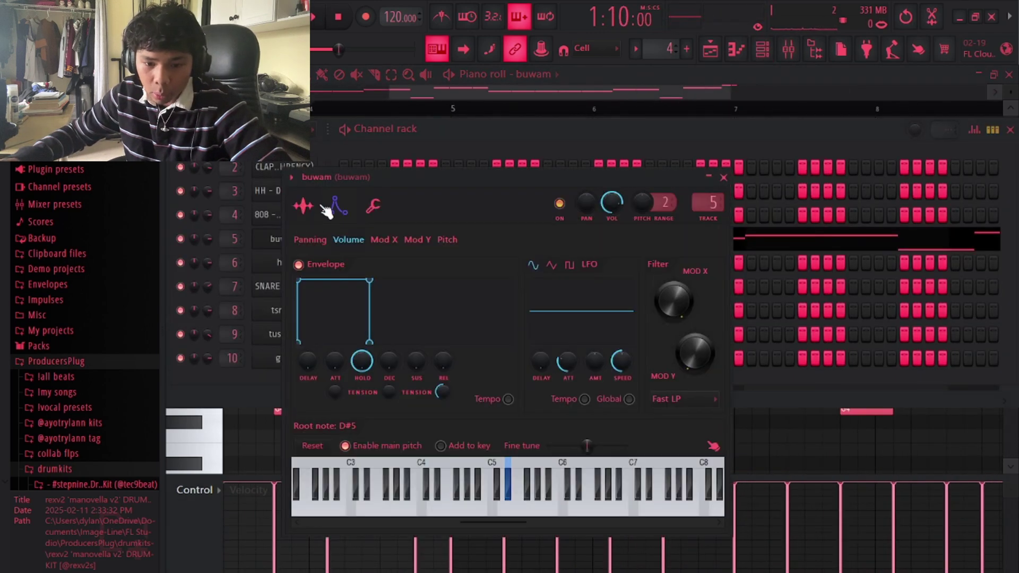
click(740, 51)
scroll(564, 296, up, 5)
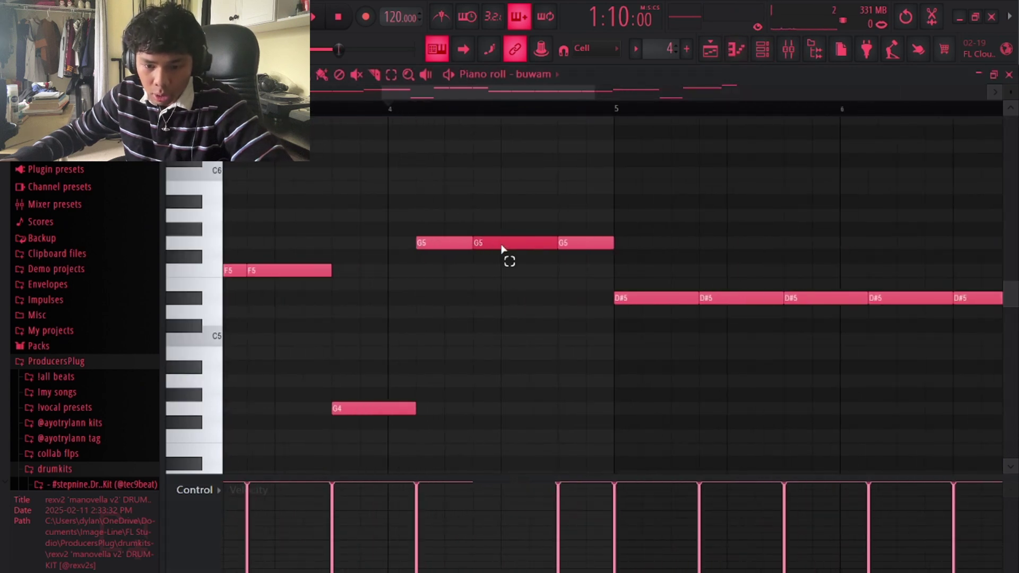
Redraw the middle G5 note in bar 4 with a duration of 0:06:00 and zero velocity, and accept its note properties
ctrl+click(503, 249)
scroll(543, 197, down, 3)
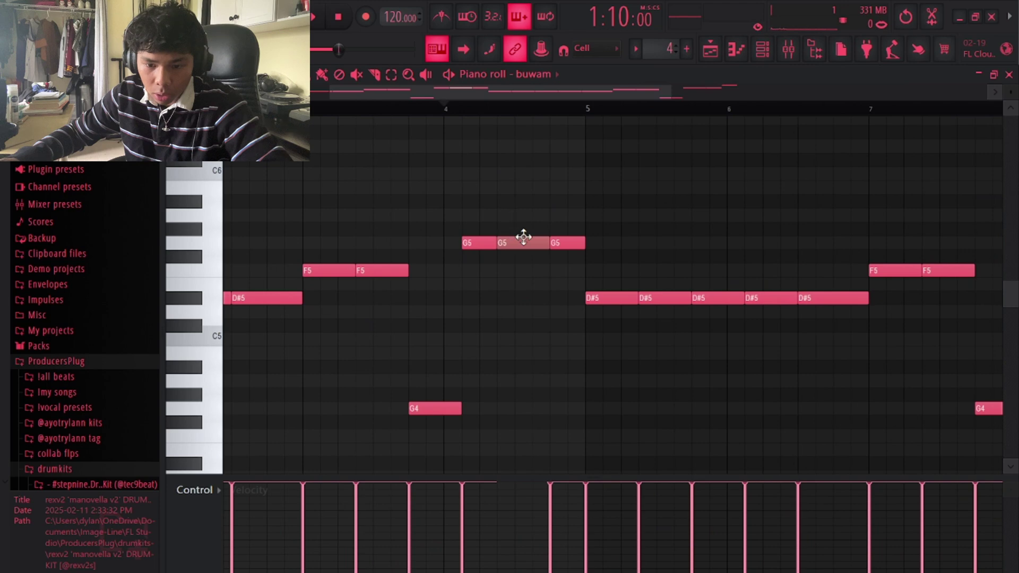
click(502, 243)
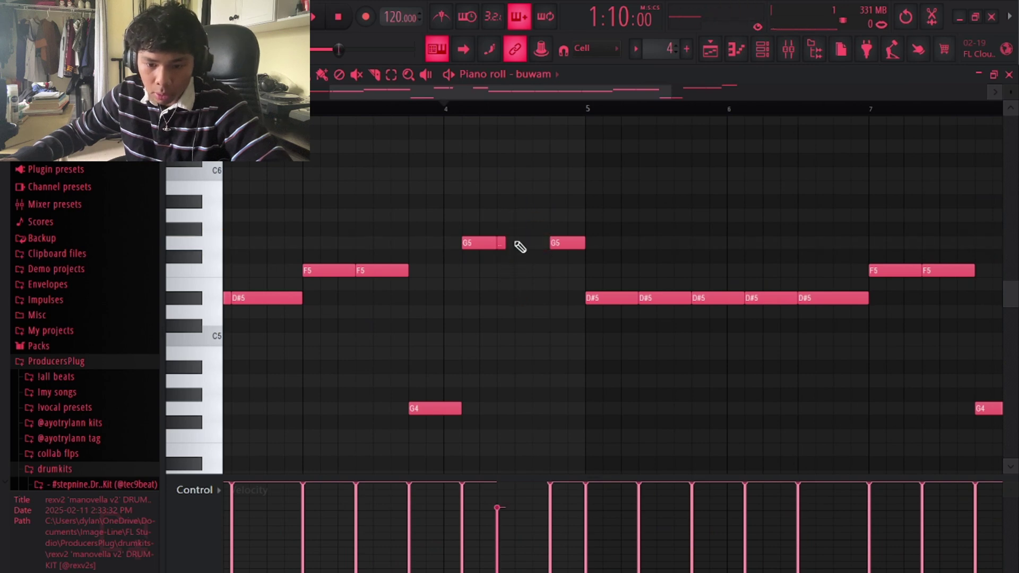
click(500, 244)
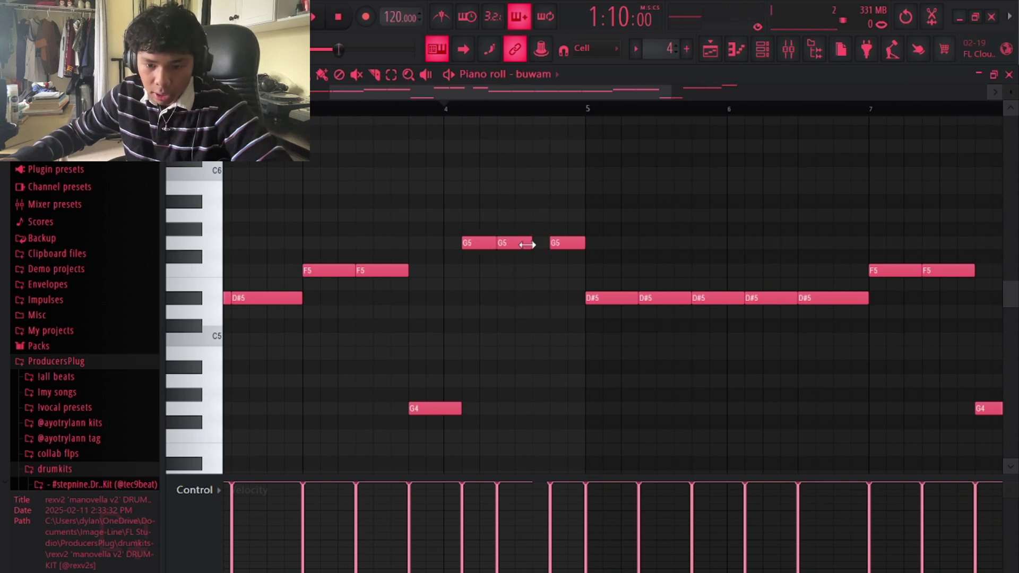
double_click(542, 245)
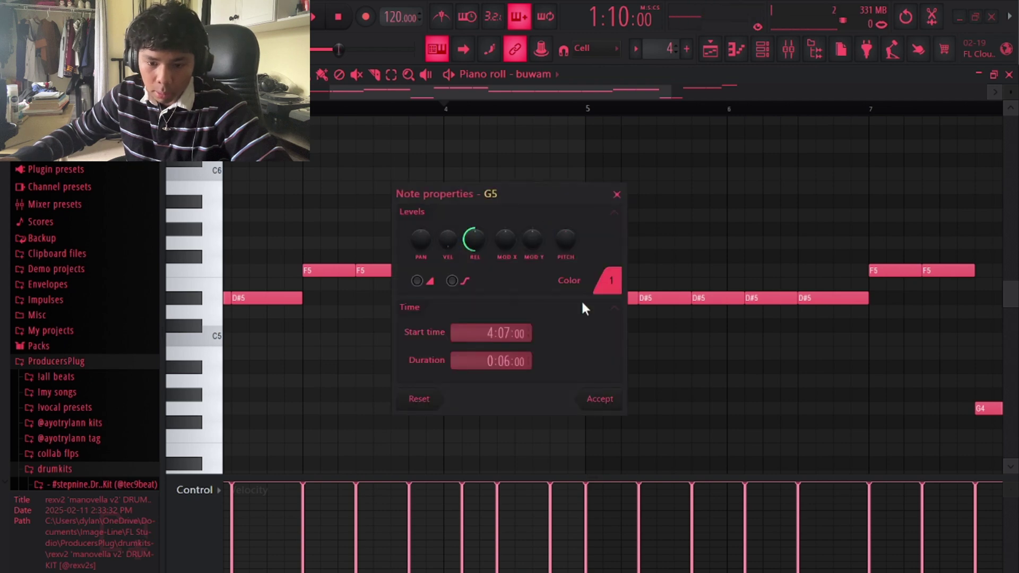
click(600, 398)
Play the buwam pattern from the G4 note before bar 4 through the G5 notes, and stop playback
scroll(448, 112, down, 2)
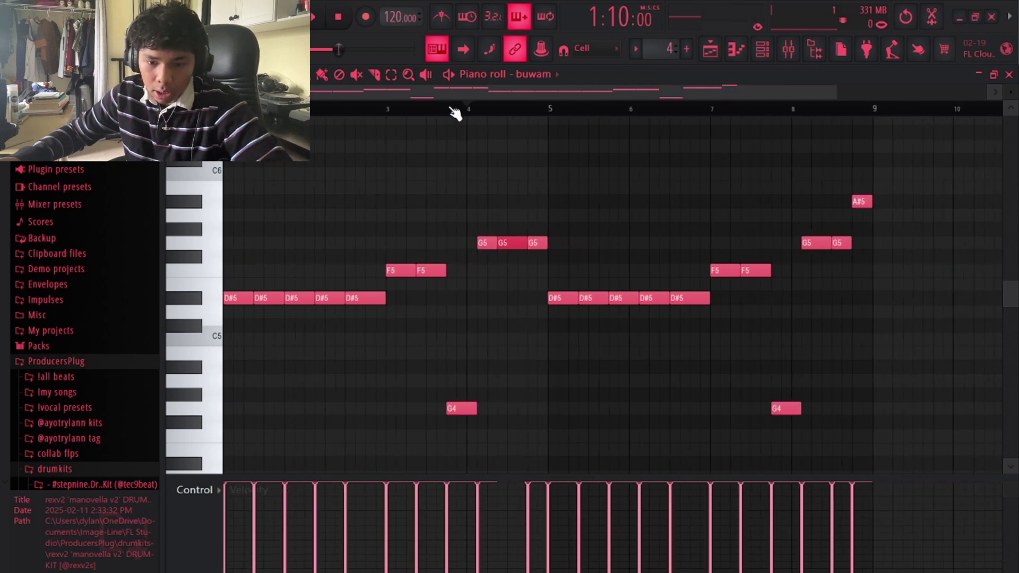
scroll(454, 112, up, 2)
scroll(505, 114, down, 1)
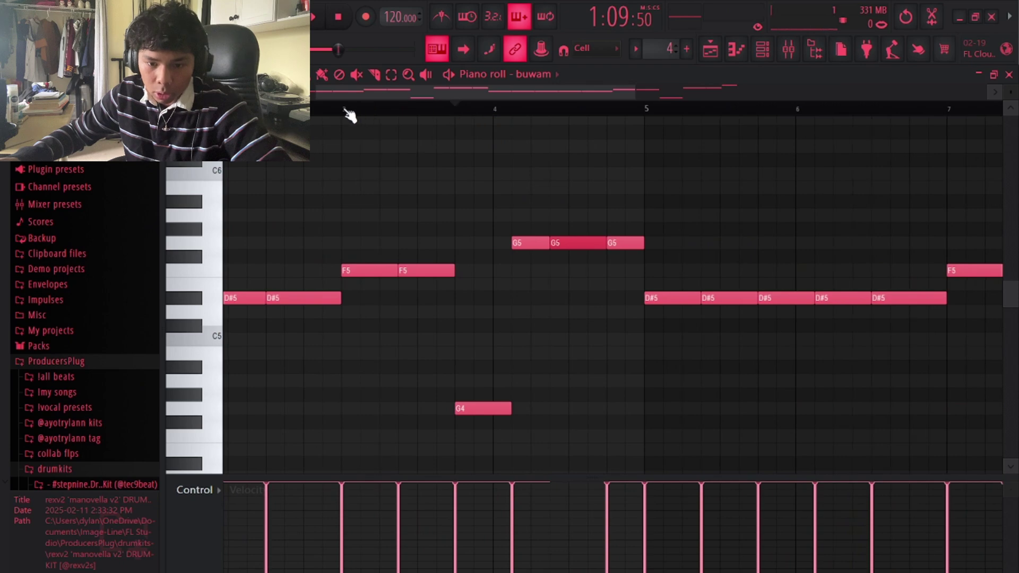
key(space)
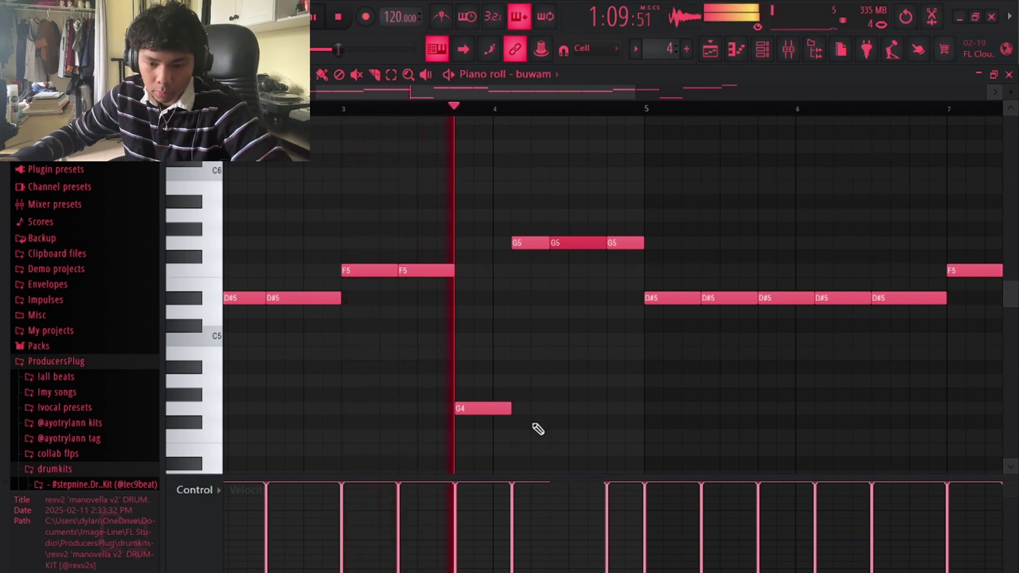
scroll(578, 261, up, 1)
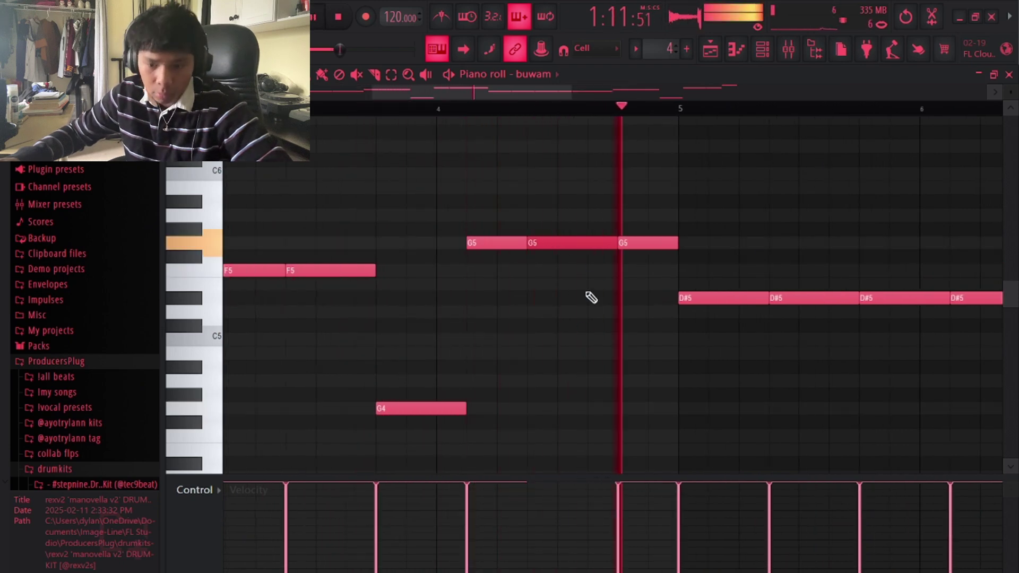
key(space)
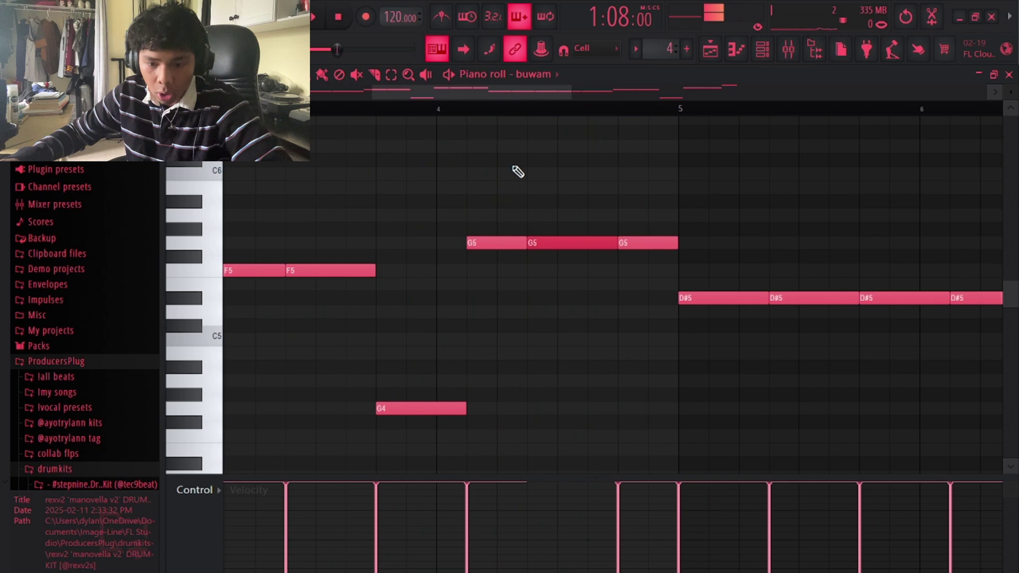
Delete the middle G5 note in bar 4, play the passage without it, undo the deletion, and stop playback
right_click(560, 239)
scroll(586, 188, down, 2)
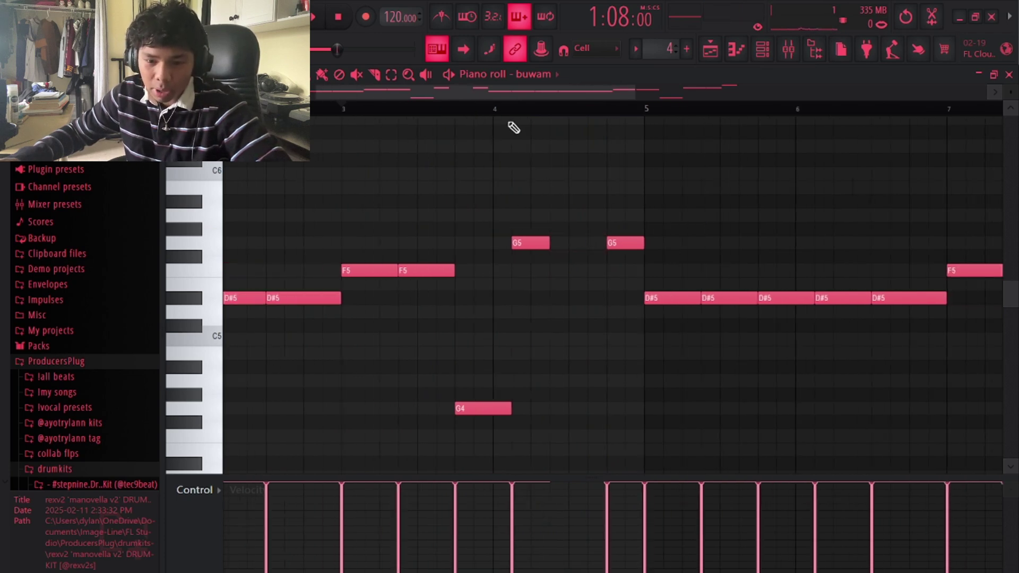
key(space)
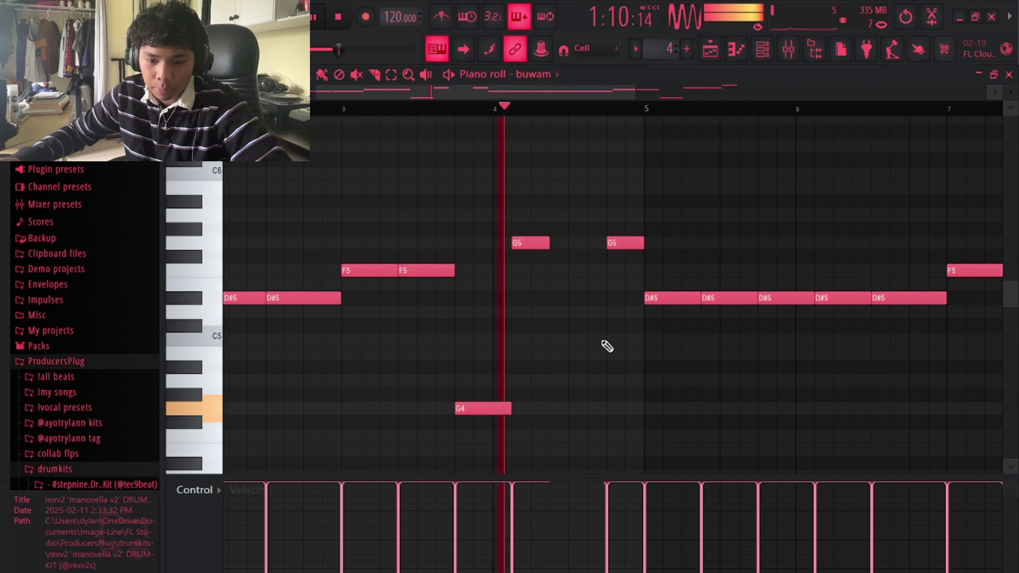
key(ctrl+z)
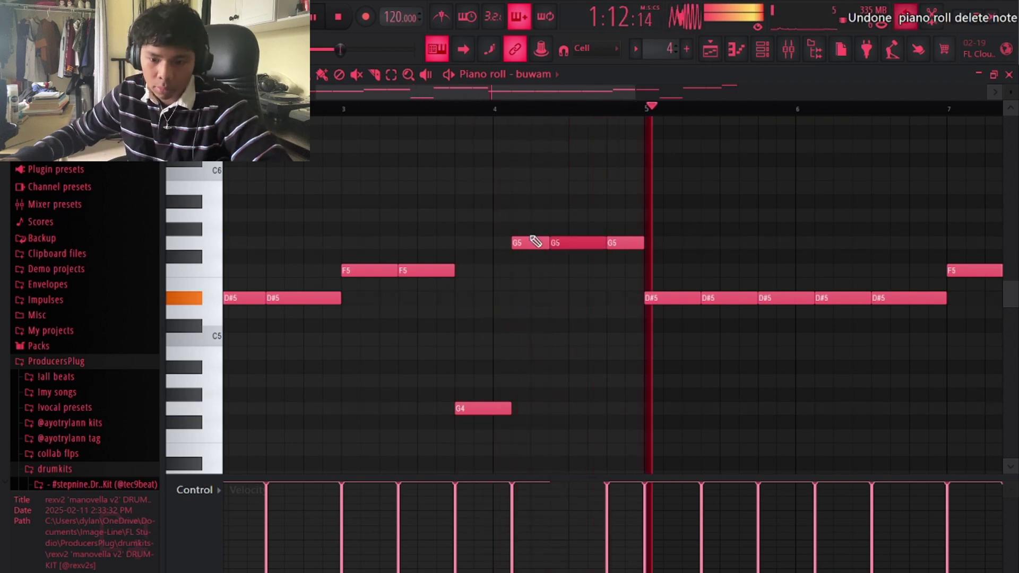
scroll(535, 237, down, 2)
key(space)
Return to the playlist and examine the full arrangement, including the Param. EQ 2 - Mute / solo automation on Track 17
click(743, 56)
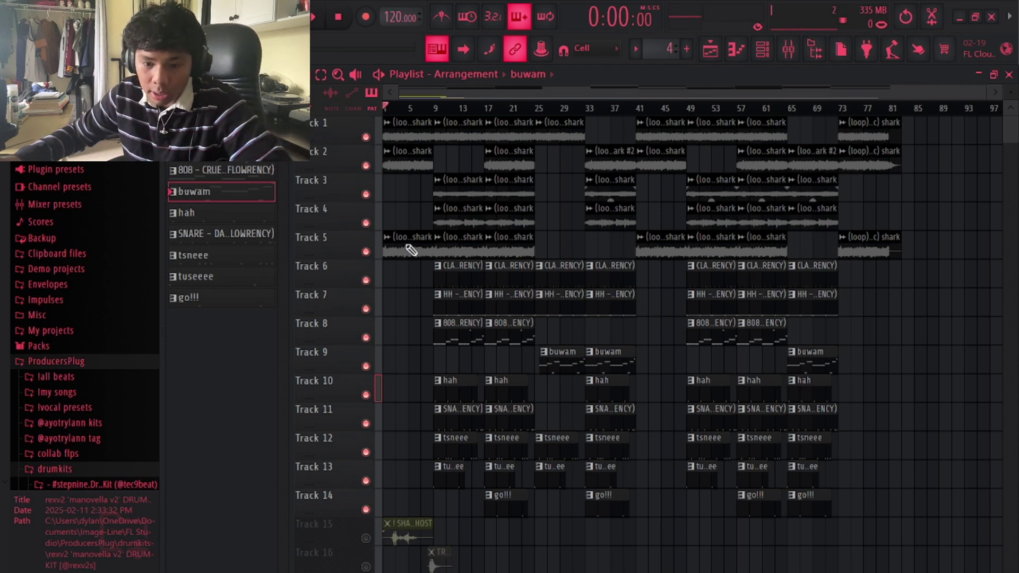
scroll(609, 323, up, 4)
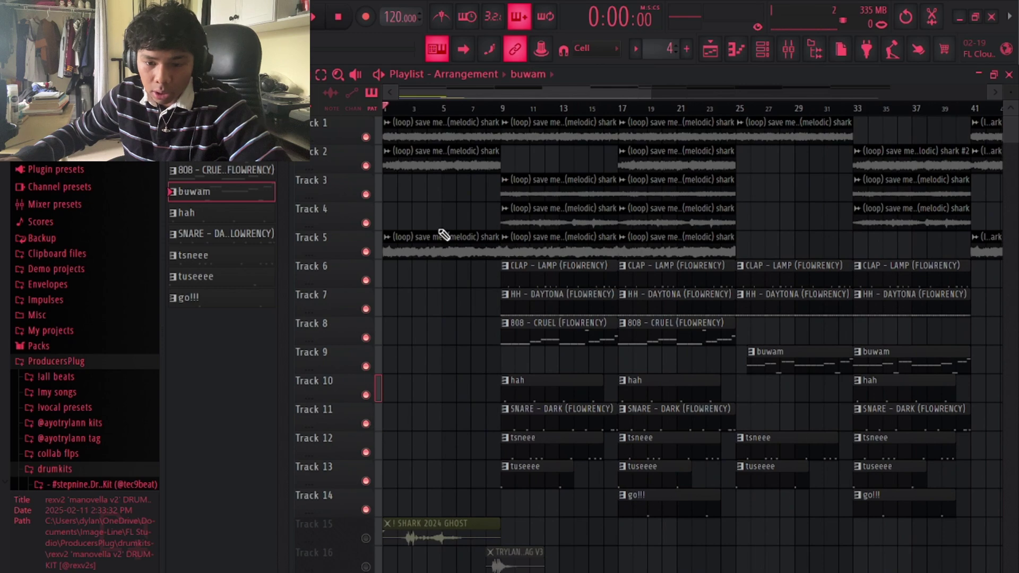
scroll(326, 421, down, 3)
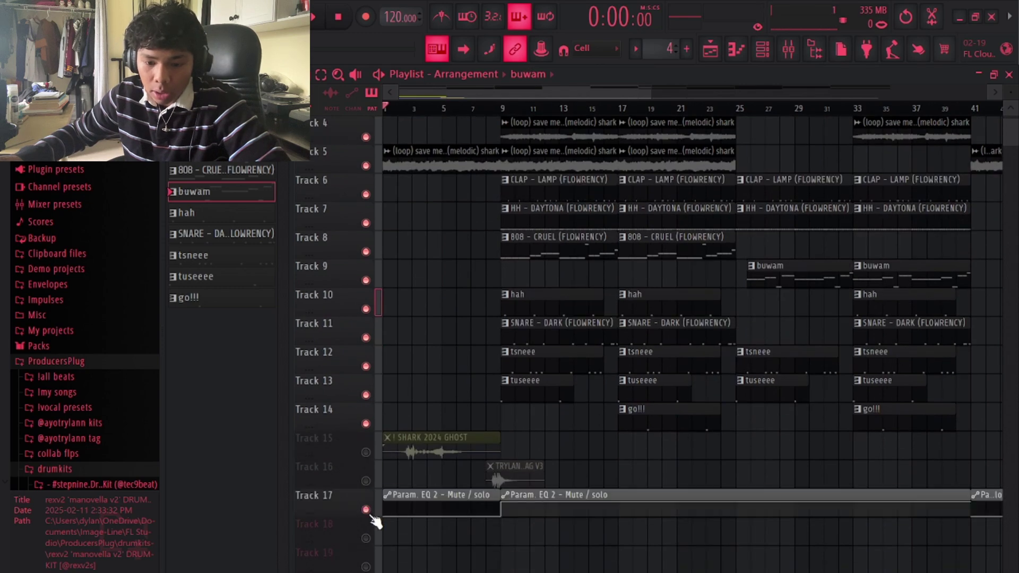
scroll(478, 275, up, 3)
scroll(485, 346, down, 9)
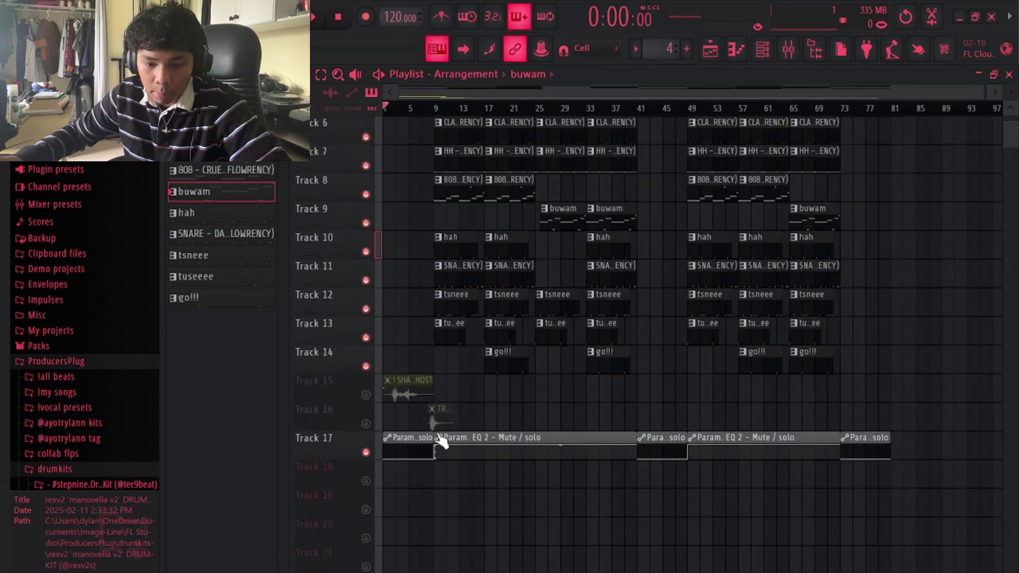
scroll(422, 439, up, 5)
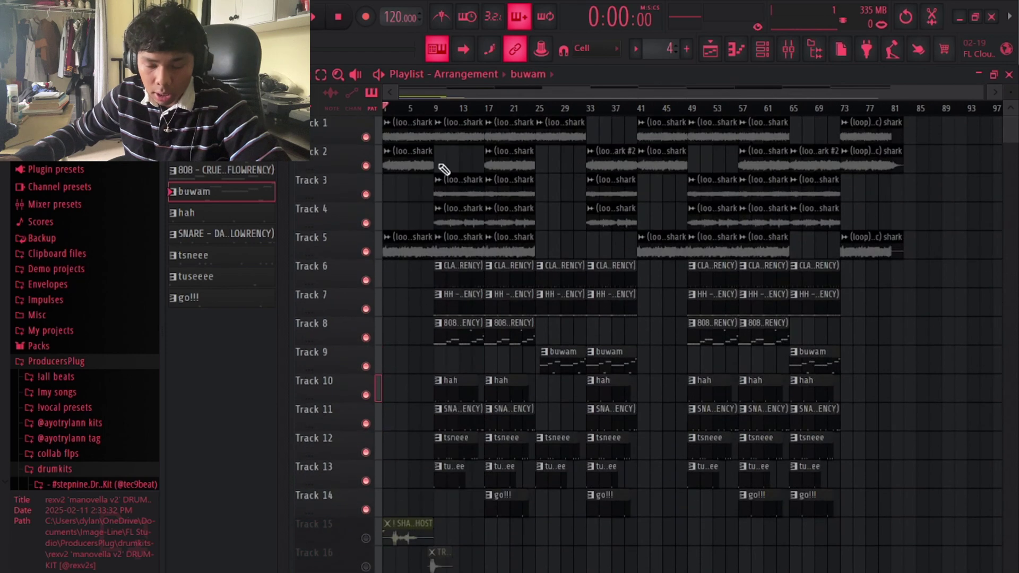
Play the arrangement's intro from bar 1, review its tracks down to the EQ automation, and stop playback
key(space)
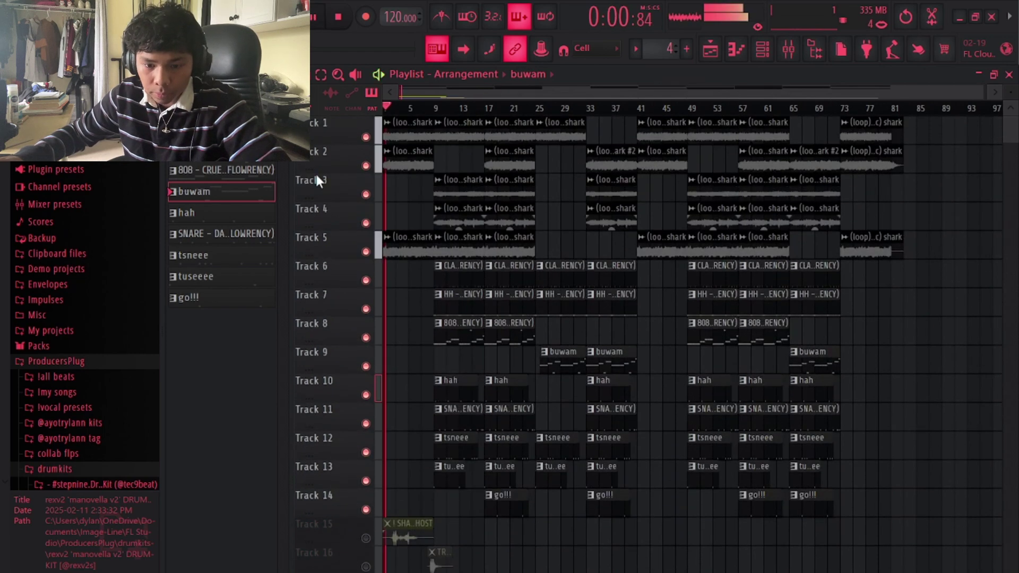
scroll(387, 279, down, 4)
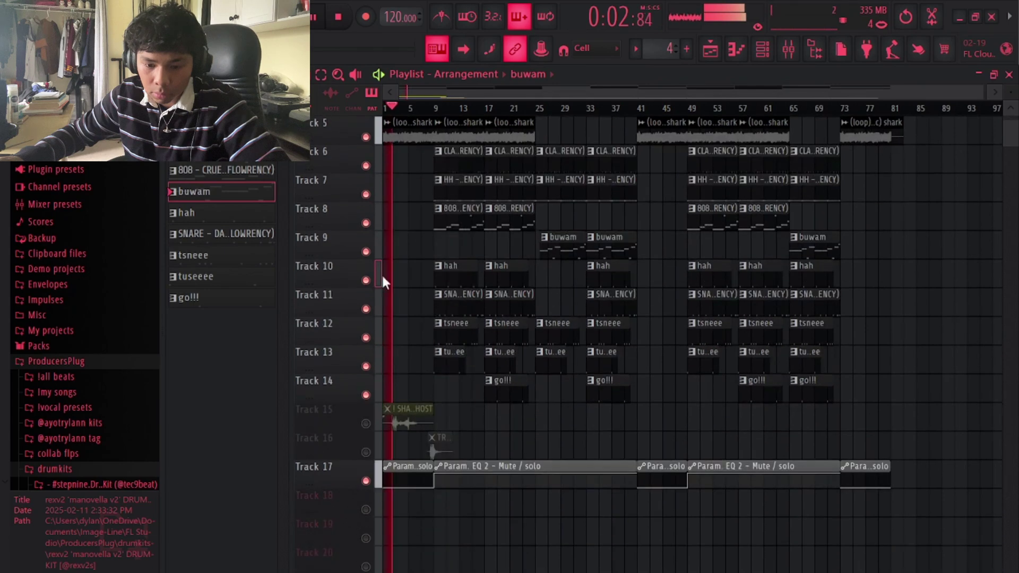
scroll(405, 296, up, 4)
scroll(406, 300, up, 1)
scroll(441, 301, up, 2)
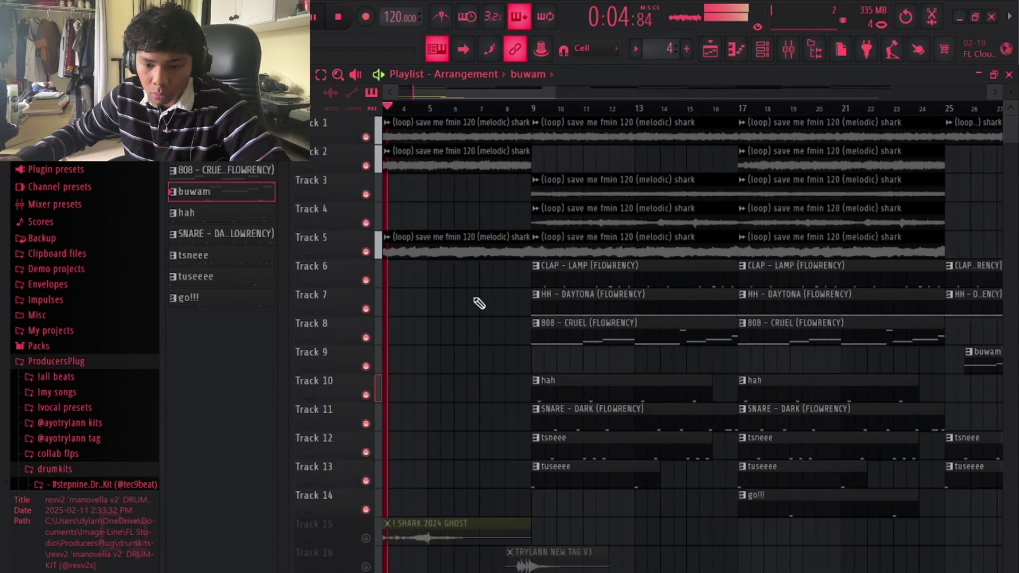
key(space)
scroll(511, 289, down, 3)
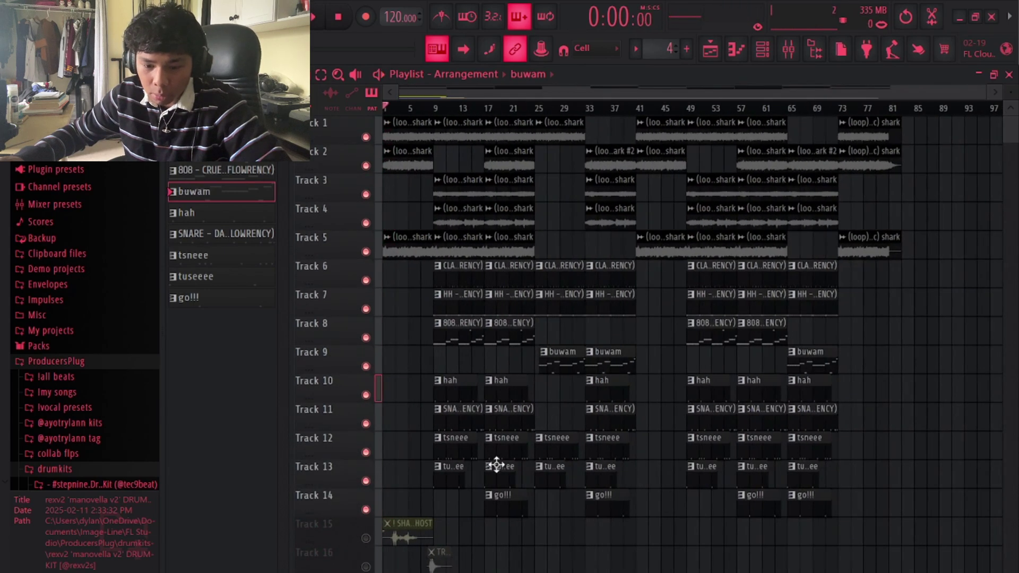
scroll(497, 468, down, 4)
scroll(496, 239, up, 4)
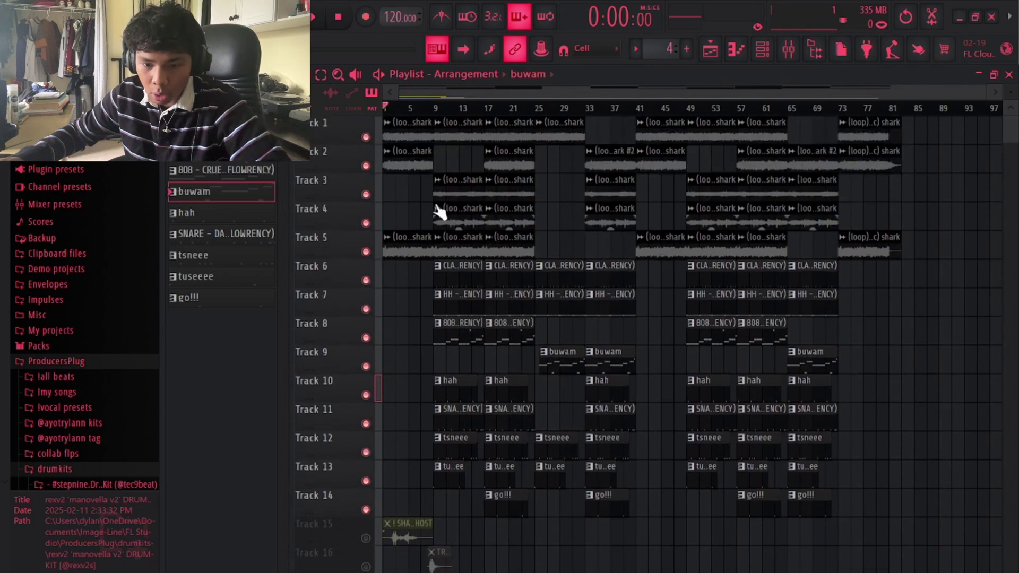
Move the playback position to bar 9, then pick out the first two 808 clips and the go!!! clip at bar 17
scroll(440, 212, up, 3)
click(528, 113)
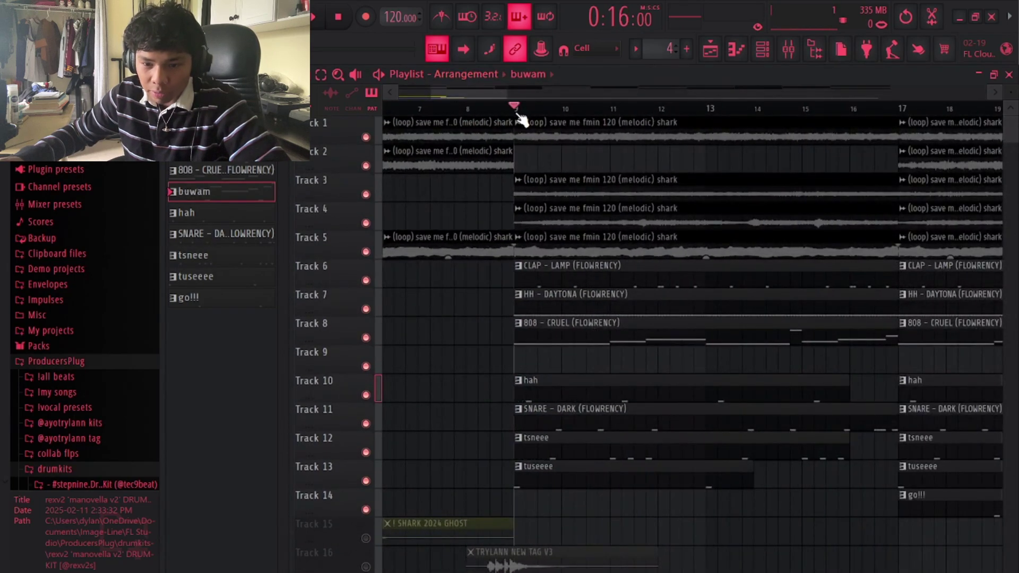
scroll(584, 313, down, 3)
drag(487, 322, 547, 329)
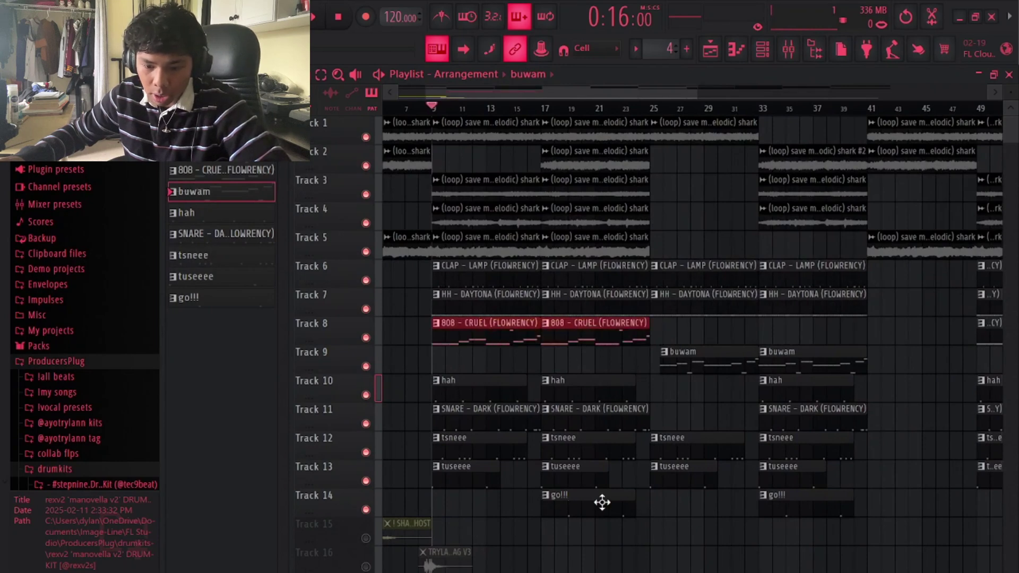
drag(589, 506, 491, 519)
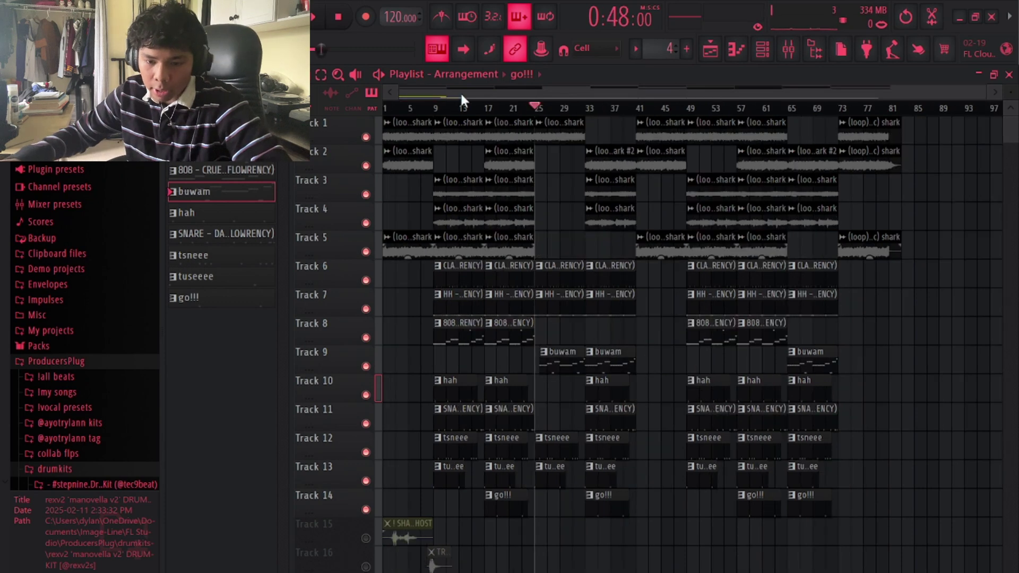
Set the playback position back to bar 9 and on to bar 17 to compare the layers in each section
click(431, 108)
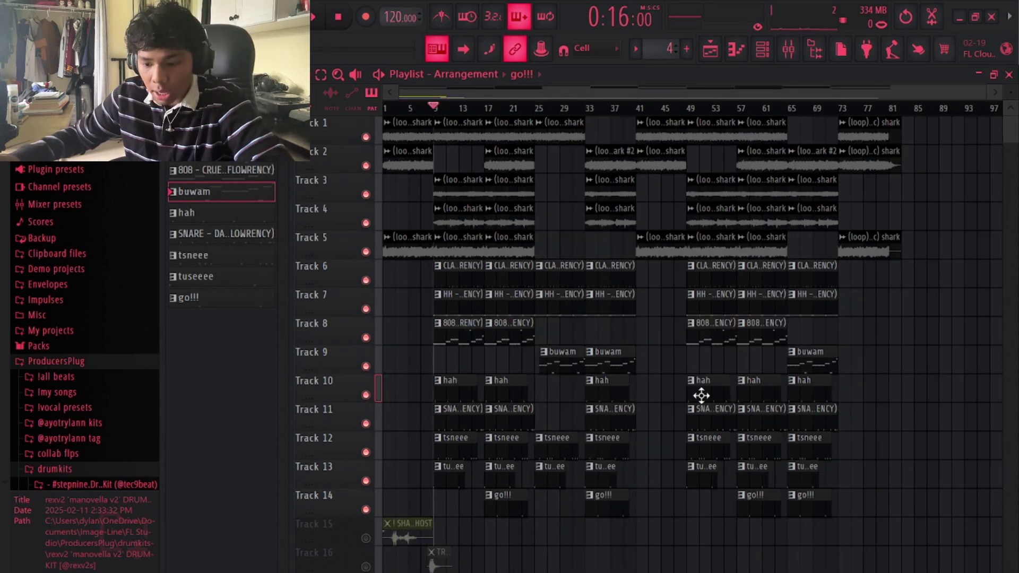
scroll(444, 198, up, 3)
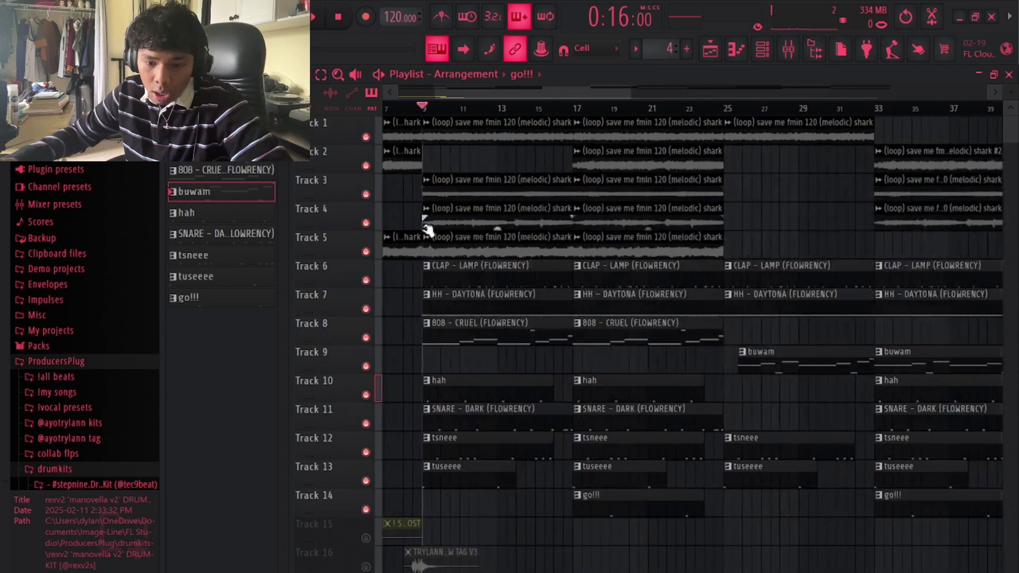
scroll(495, 282, down, 3)
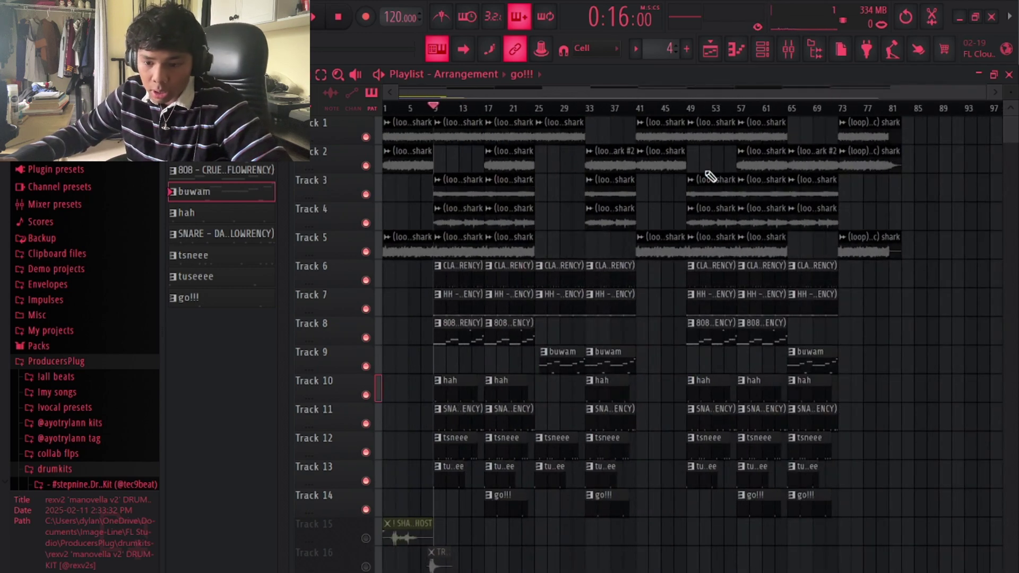
click(487, 109)
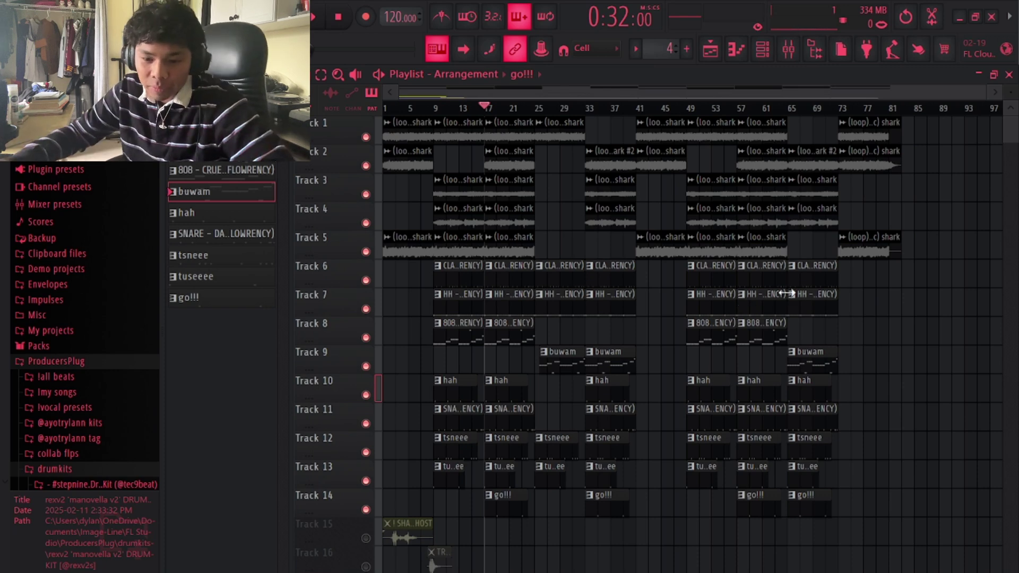
scroll(558, 353, up, 4)
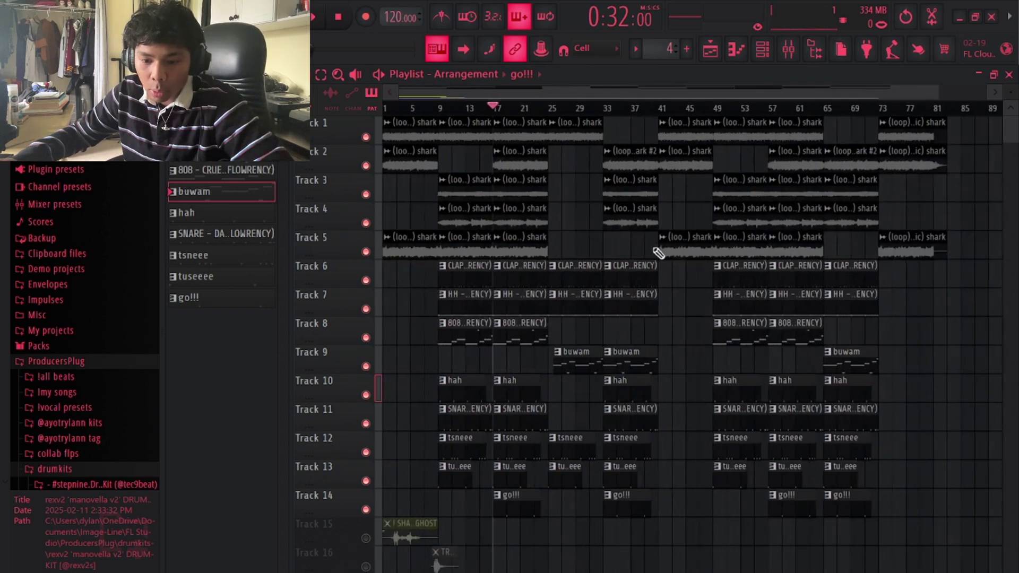